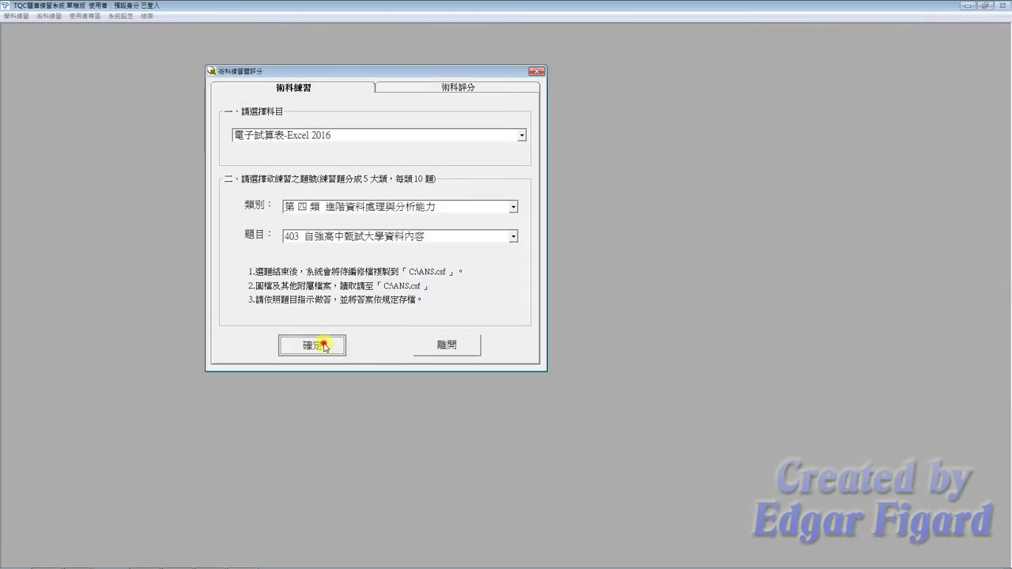
Step: Confirm practice exercise 403 and open EXD04.xlsx from the C:\ANS.csf\EX04 folder
{"action": "left_click", "coordinate": [324, 346]}
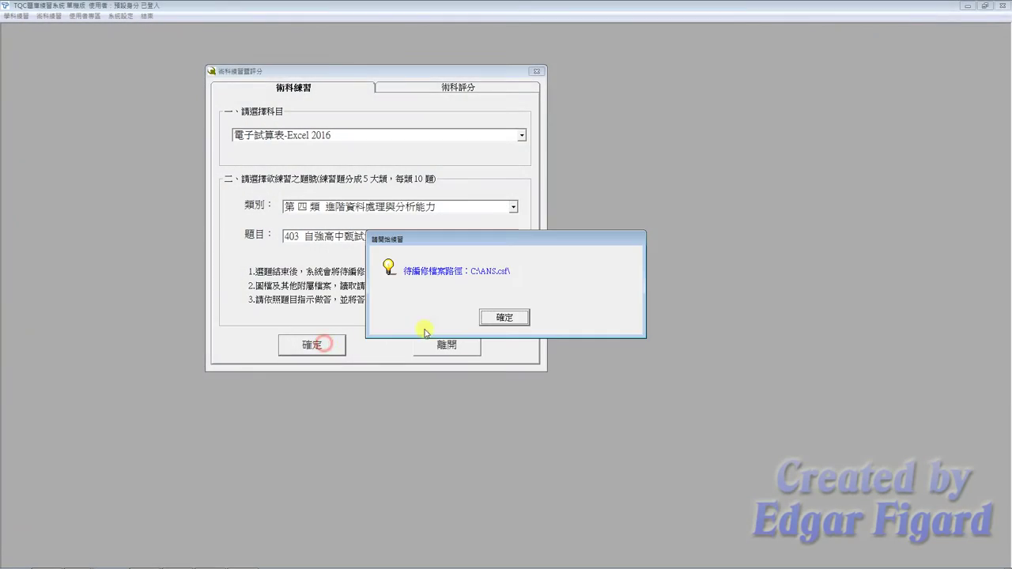
{"action": "left_click", "coordinate": [496, 320]}
{"action": "double_click", "coordinate": [163, 70]}
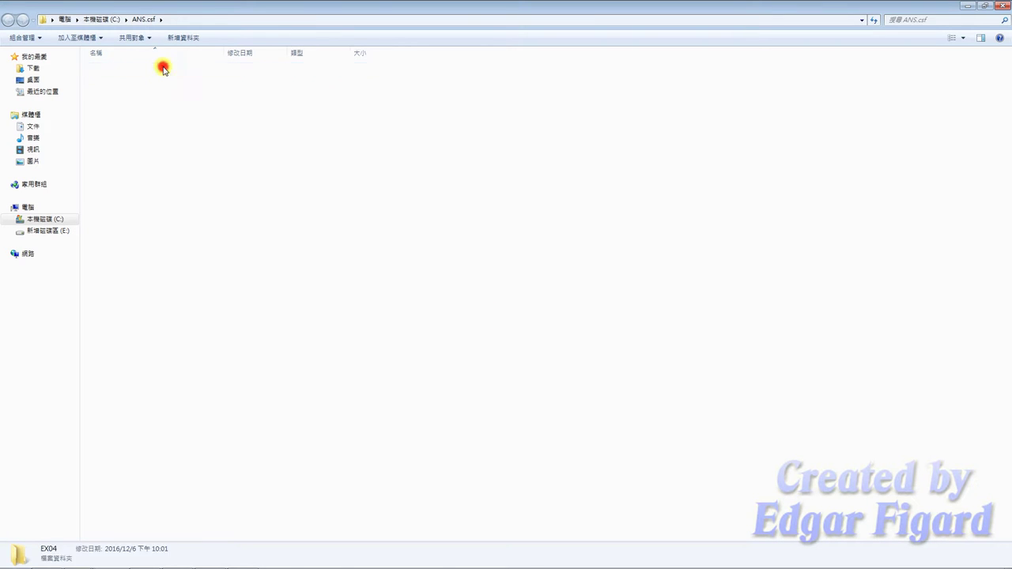
{"action": "double_click", "coordinate": [158, 69]}
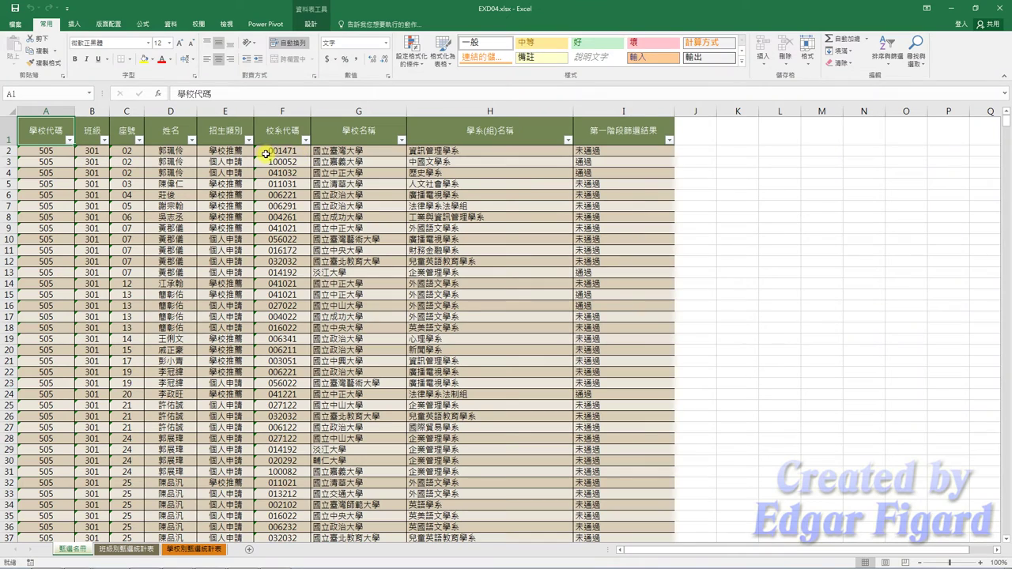
Step: Filter the 招生類別 column to show only 學校推薦
{"action": "left_click", "coordinate": [249, 141]}
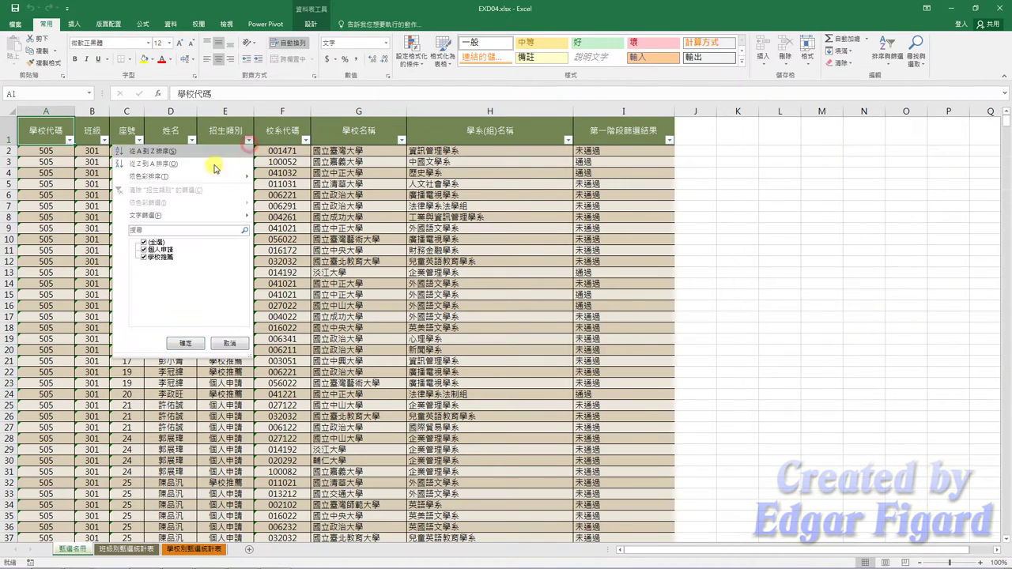
{"action": "left_click", "coordinate": [143, 243]}
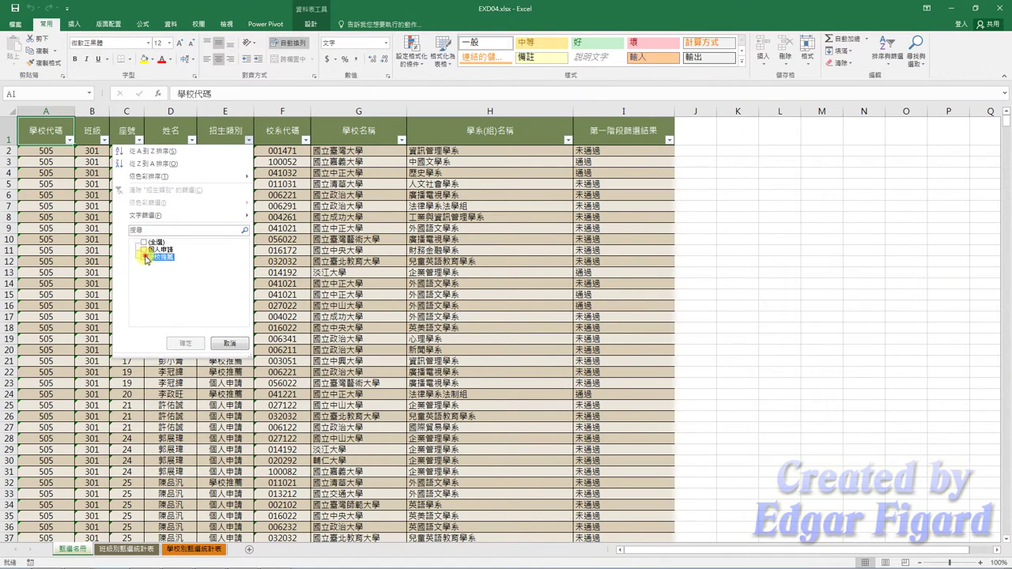
{"action": "left_click", "coordinate": [143, 257]}
{"action": "left_click", "coordinate": [181, 346]}
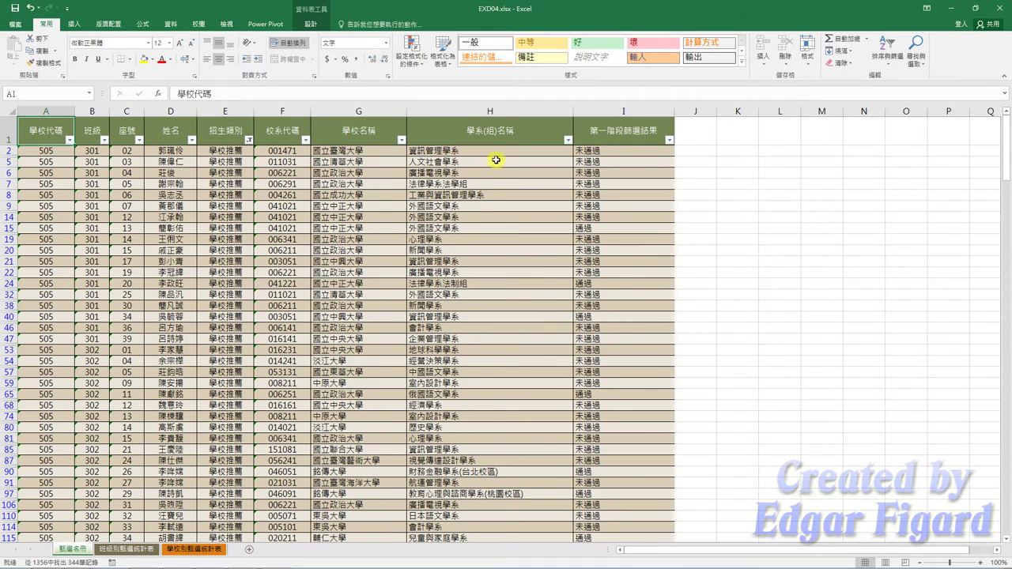
Step: Filter 學系(組)名稱 to departments containing 資訊
{"action": "left_click", "coordinate": [568, 141]}
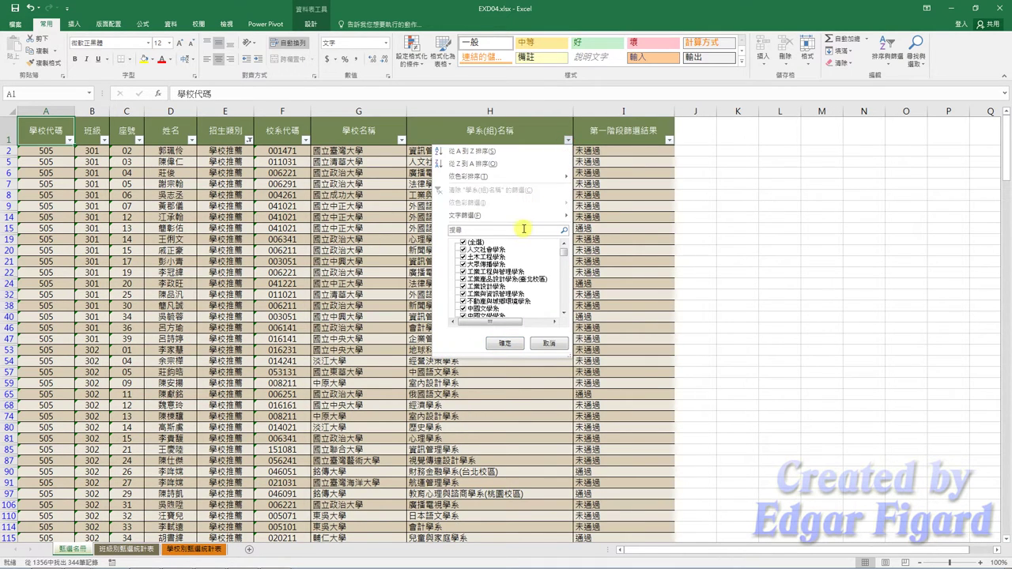
{"action": "mouse_move", "coordinate": [528, 222]}
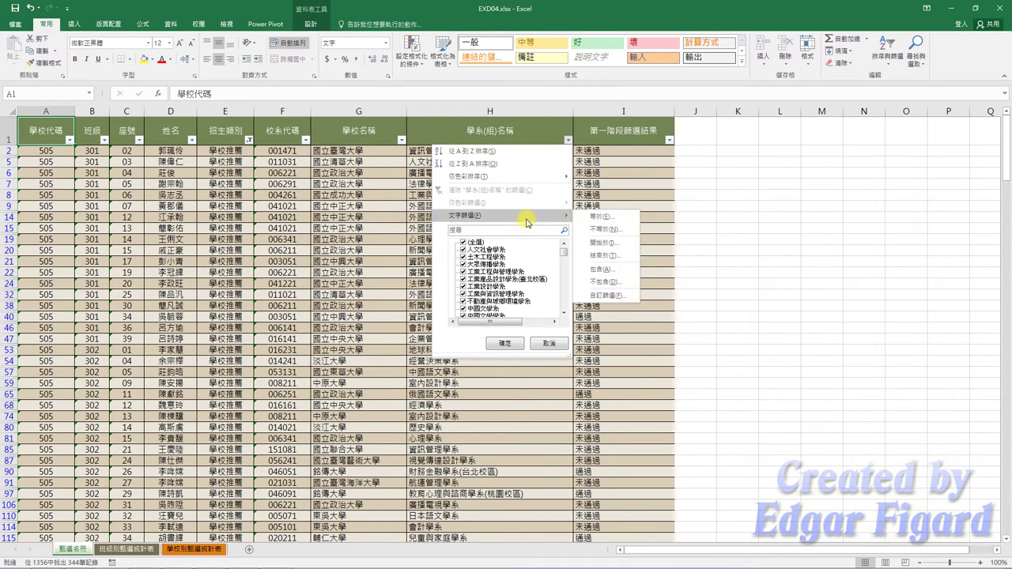
{"action": "left_click", "coordinate": [605, 269]}
{"action": "type", "text": "資"}
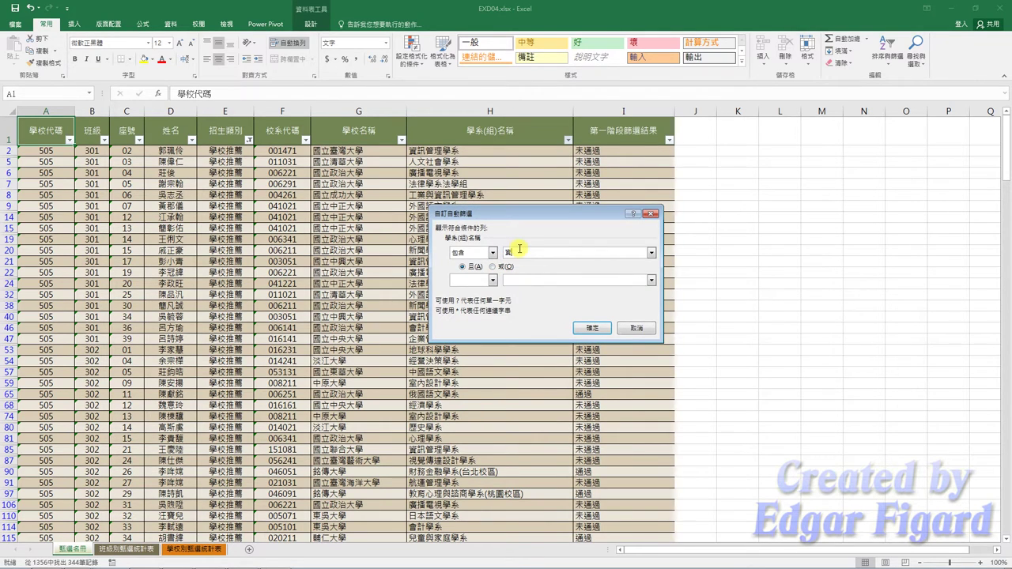
{"action": "key", "text": "Return"}
{"action": "key", "text": "Return"}
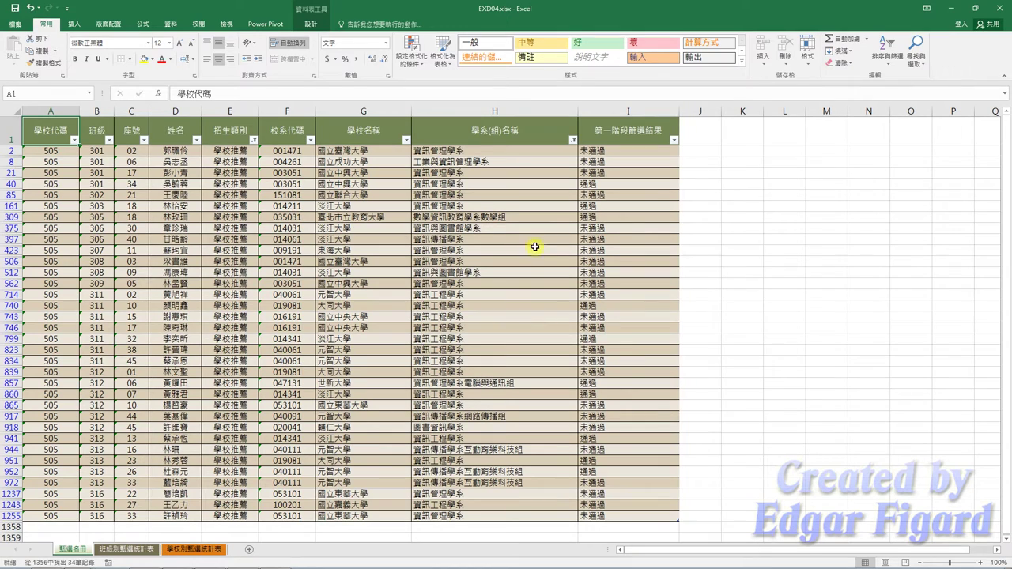
Step: Filter 第一階段篩選結果 to 通過 only, leaving 10 records
{"action": "left_click", "coordinate": [675, 141]}
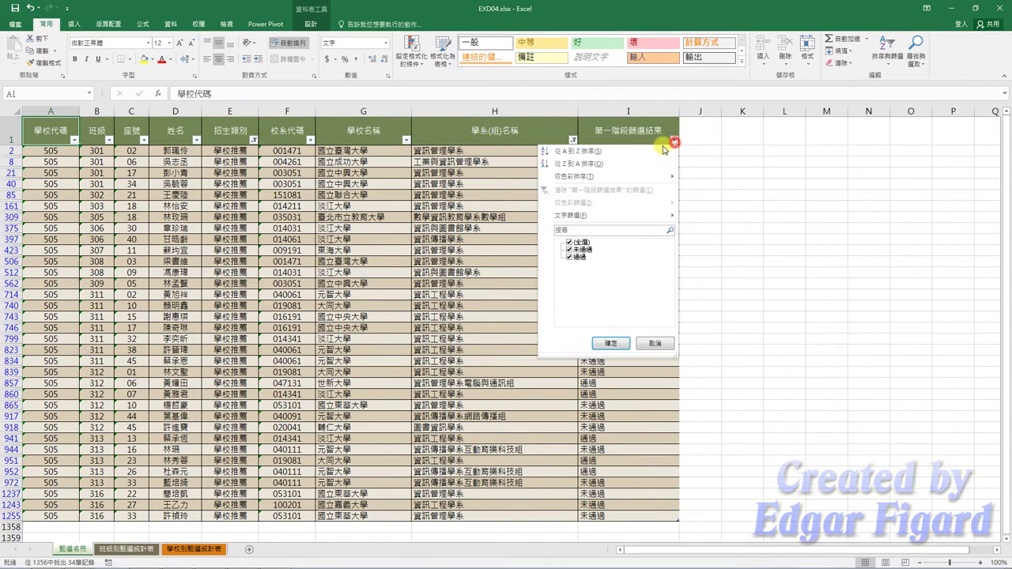
{"action": "left_click", "coordinate": [568, 243]}
{"action": "left_click", "coordinate": [574, 257]}
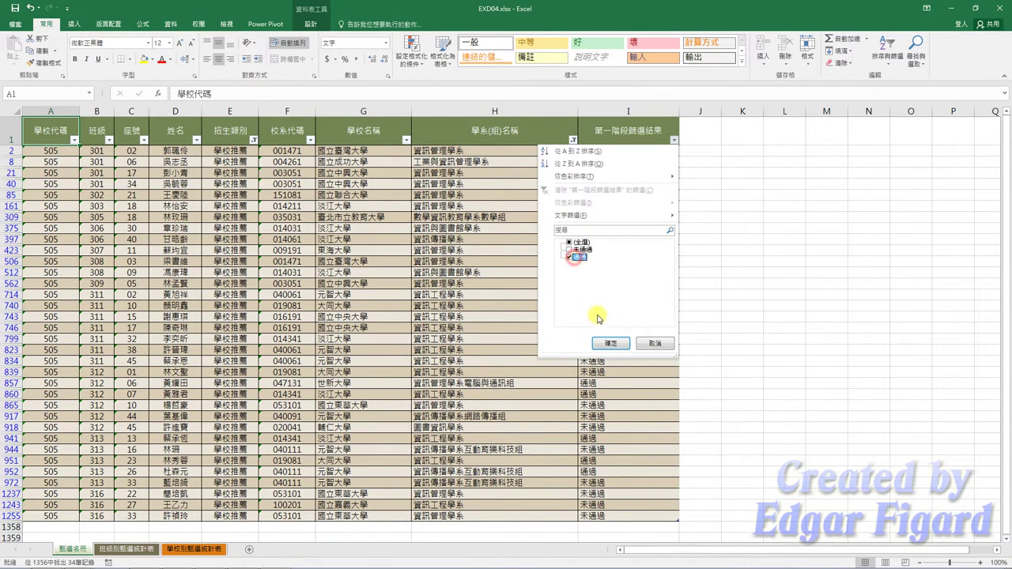
{"action": "left_click", "coordinate": [611, 343]}
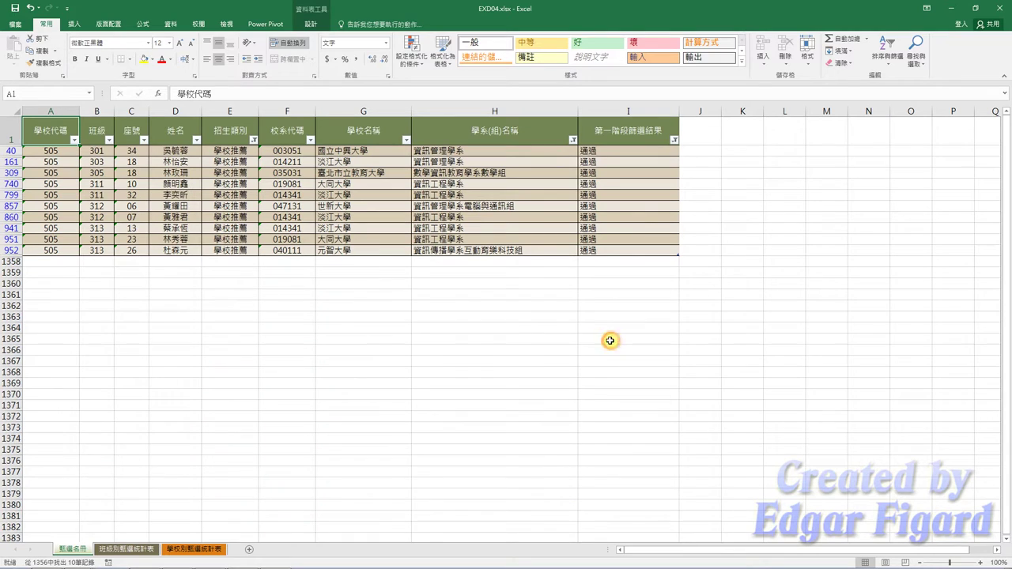
Step: Select the 甄選資料表 range and insert a PivotTable at 班級別甄選統計表!$A$3
{"action": "left_click", "coordinate": [89, 94]}
{"action": "left_click", "coordinate": [73, 102]}
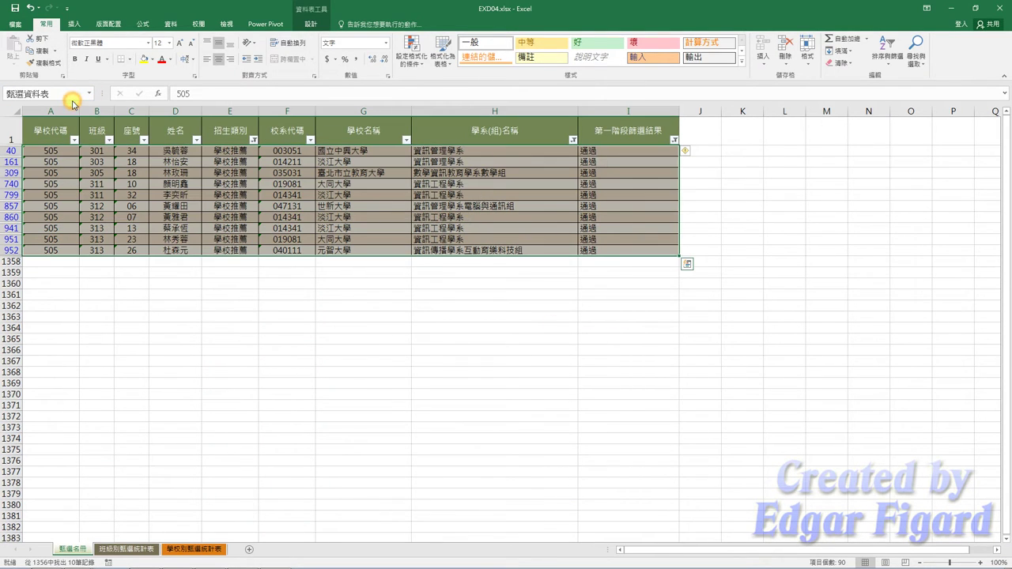
{"action": "left_click", "coordinate": [74, 24]}
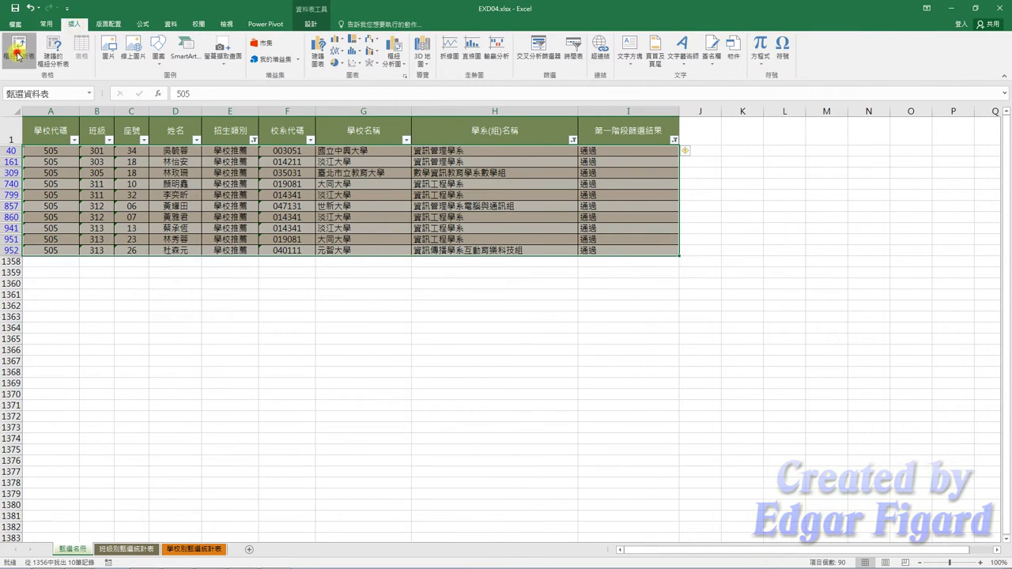
{"action": "left_click", "coordinate": [18, 51]}
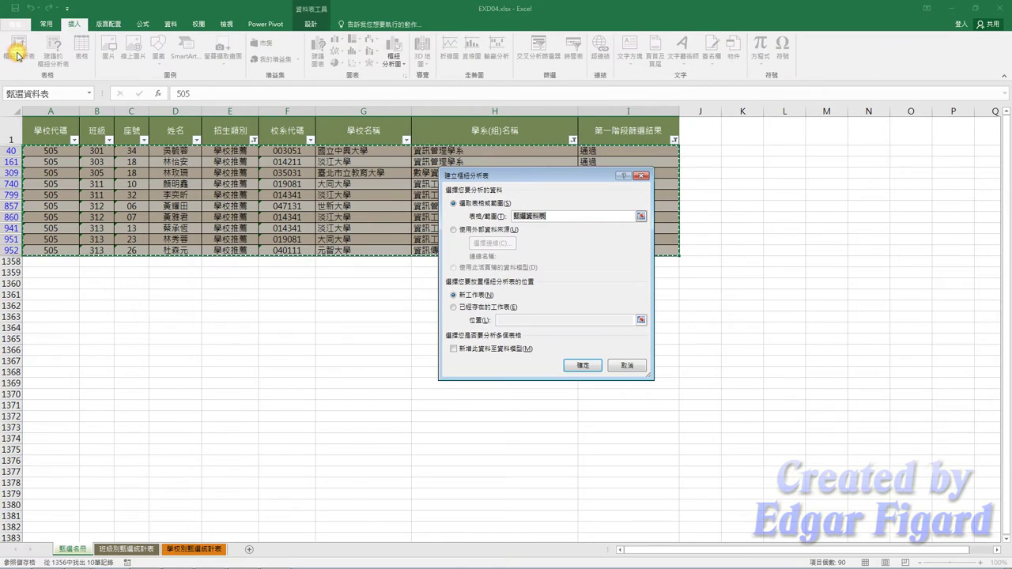
{"action": "left_click", "coordinate": [501, 308]}
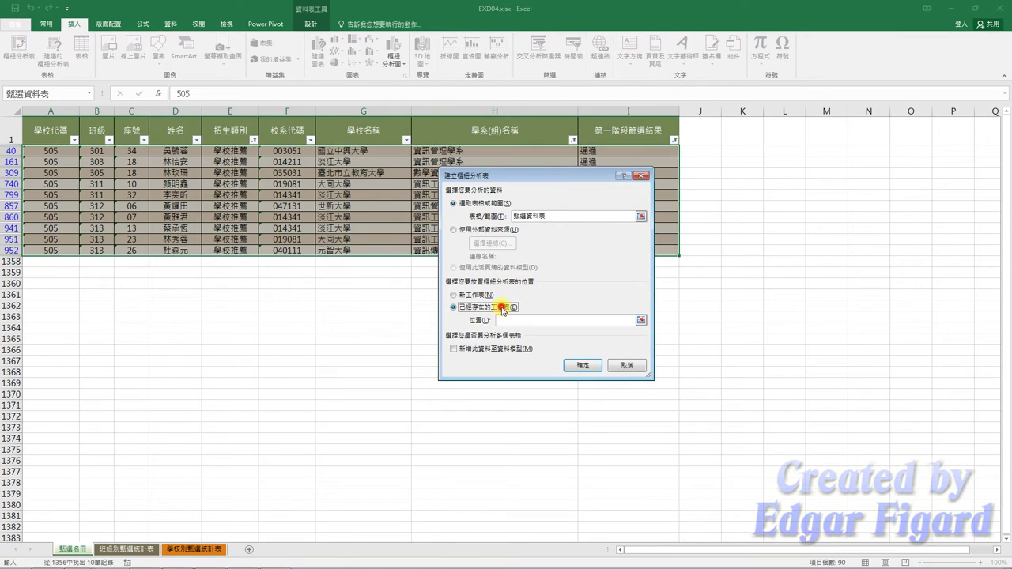
{"action": "left_click", "coordinate": [641, 321]}
{"action": "left_click", "coordinate": [125, 548]}
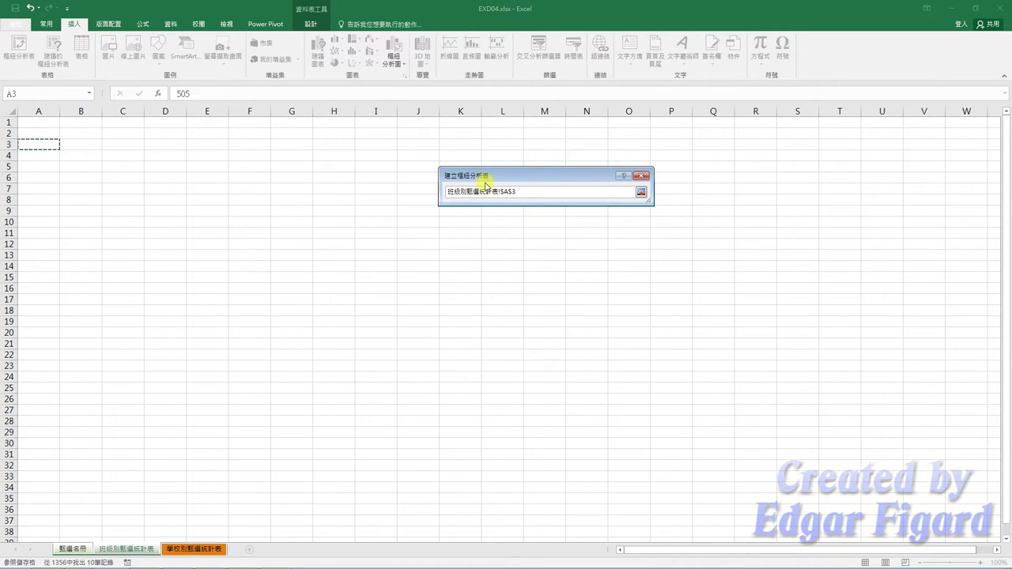
{"action": "left_click_drag", "start_coordinate": [524, 192], "coordinate": [441, 194]}
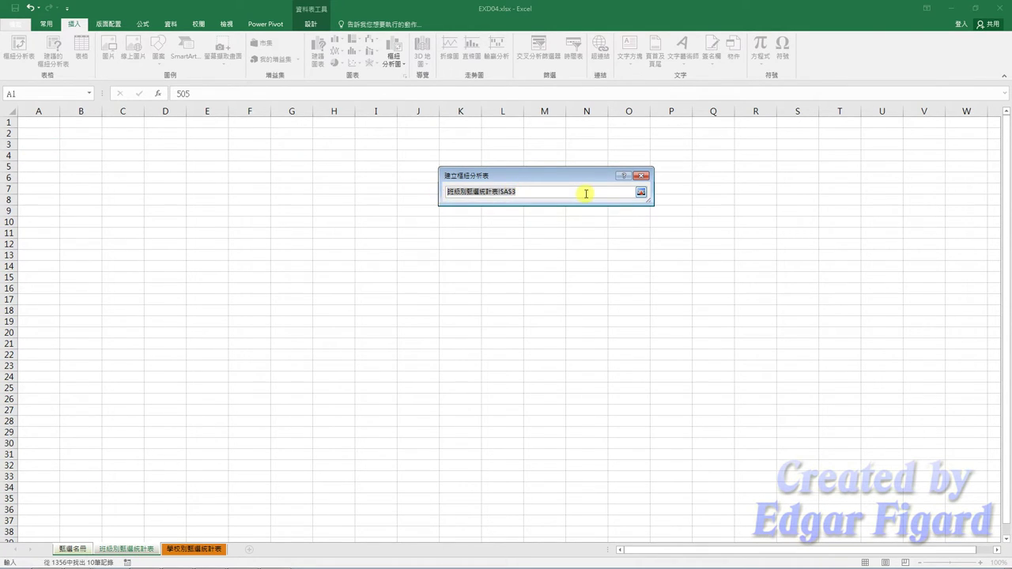
{"action": "left_click", "coordinate": [639, 191]}
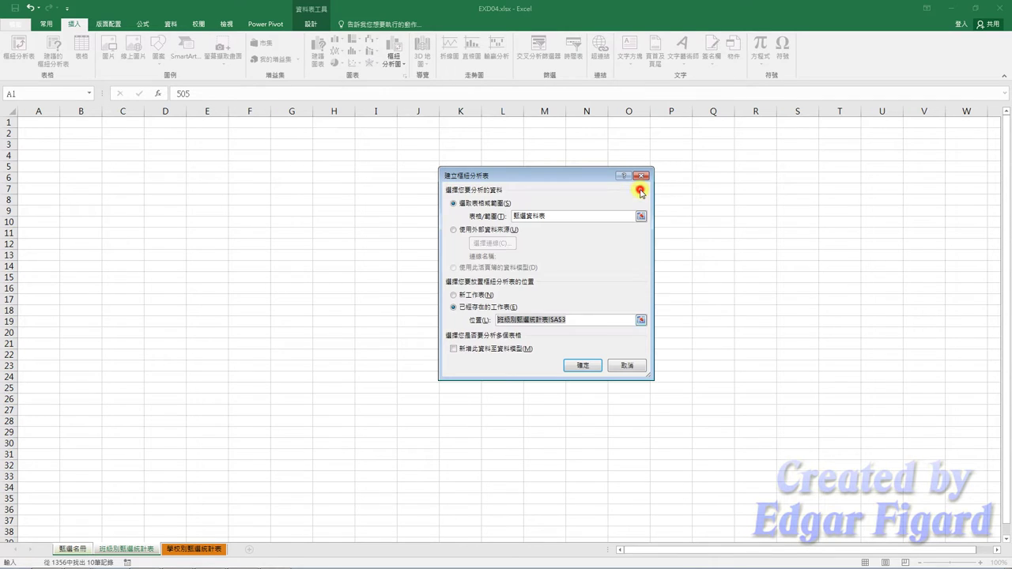
{"action": "left_click", "coordinate": [581, 365]}
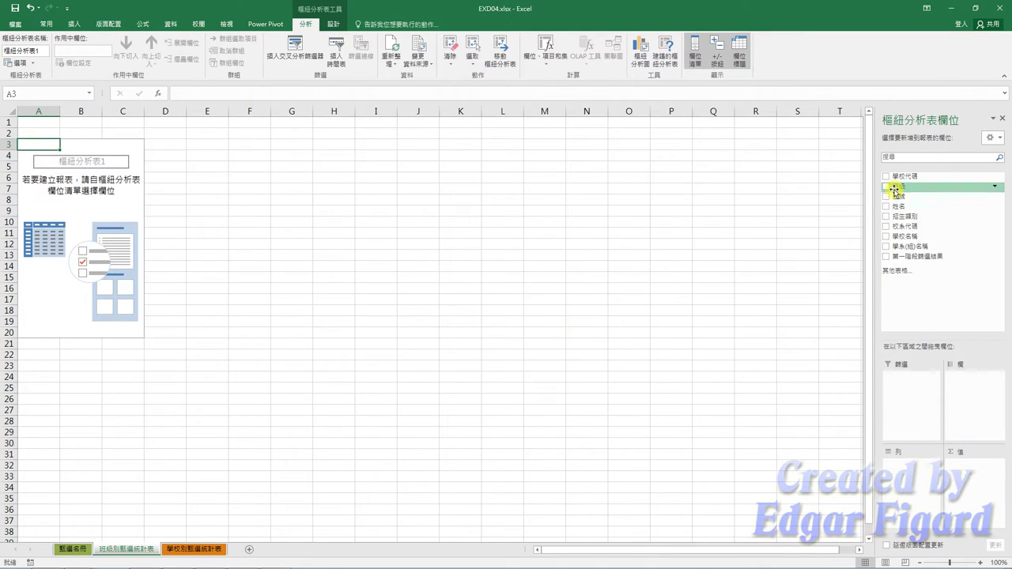
Step: Put 班級 in Rows, 第一階段篩選結果 in Columns, and 姓名 twice in Values
{"action": "left_click_drag", "start_coordinate": [894, 187], "coordinate": [909, 468]}
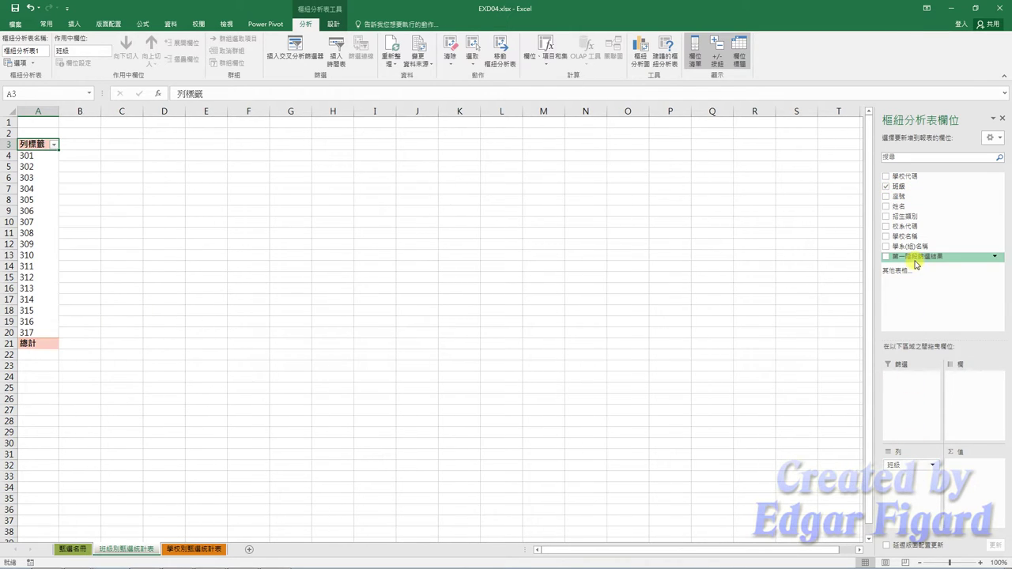
{"action": "left_click_drag", "start_coordinate": [909, 256], "coordinate": [984, 425]}
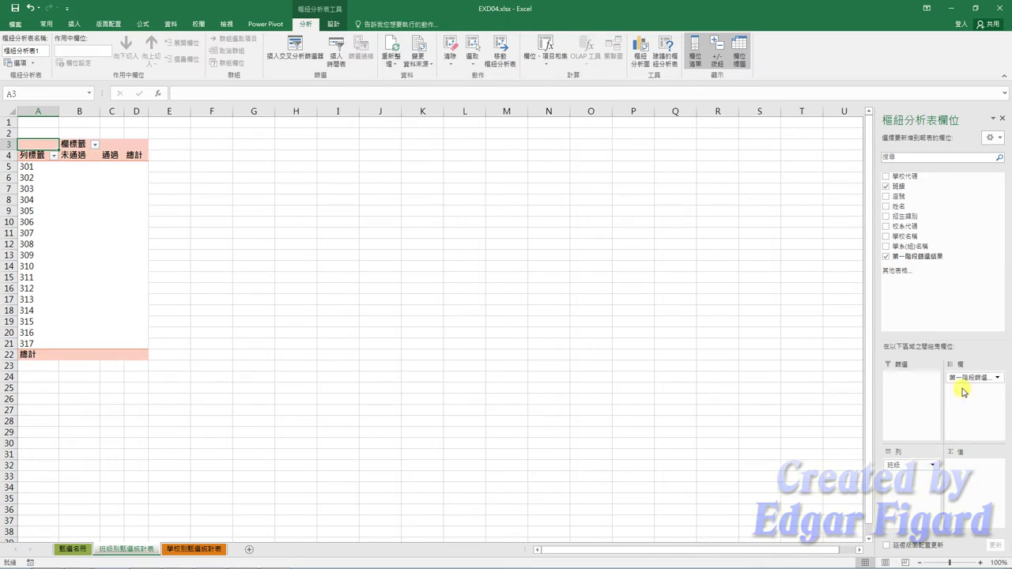
{"action": "left_click_drag", "start_coordinate": [897, 206], "coordinate": [972, 468]}
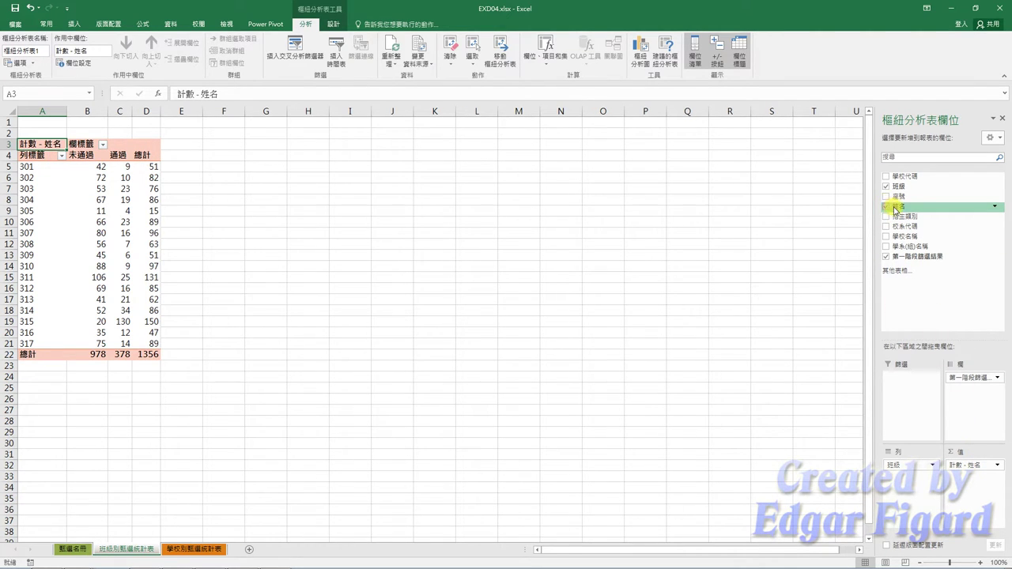
{"action": "left_click_drag", "start_coordinate": [895, 208], "coordinate": [981, 496]}
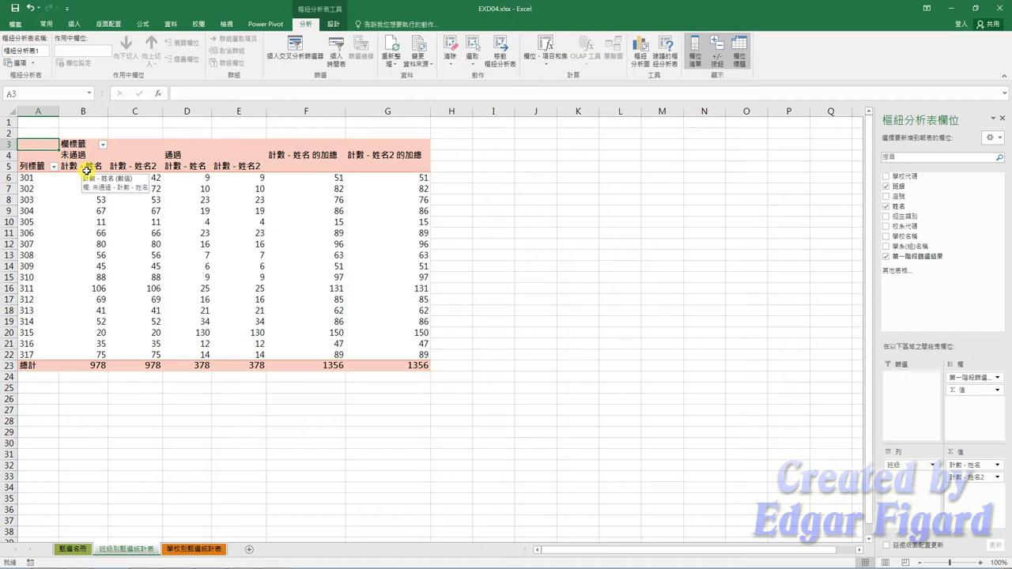
Step: Rename the 計數 - 姓名 value field to 人數
{"action": "left_click", "coordinate": [86, 158]}
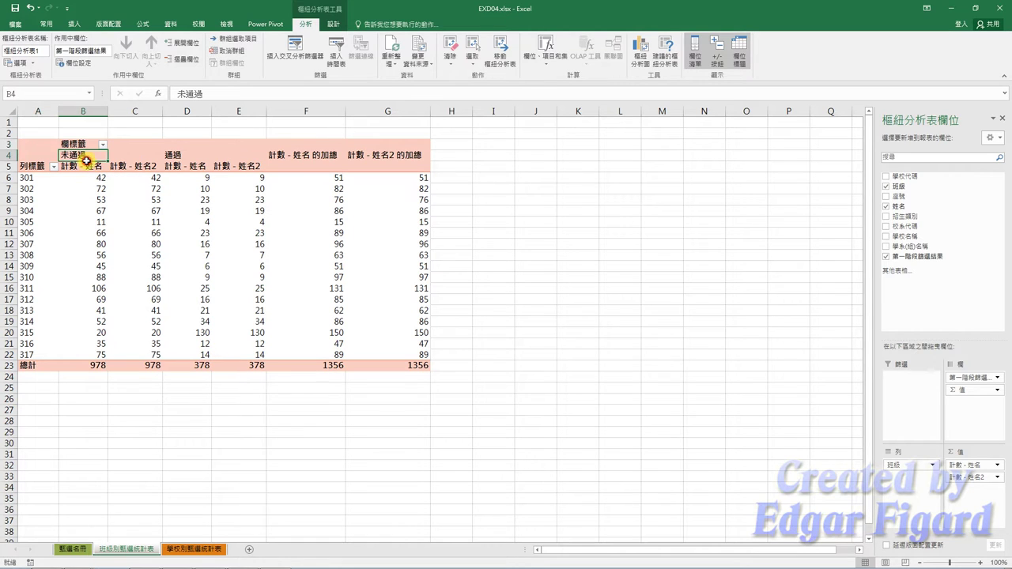
{"action": "left_click", "coordinate": [81, 165]}
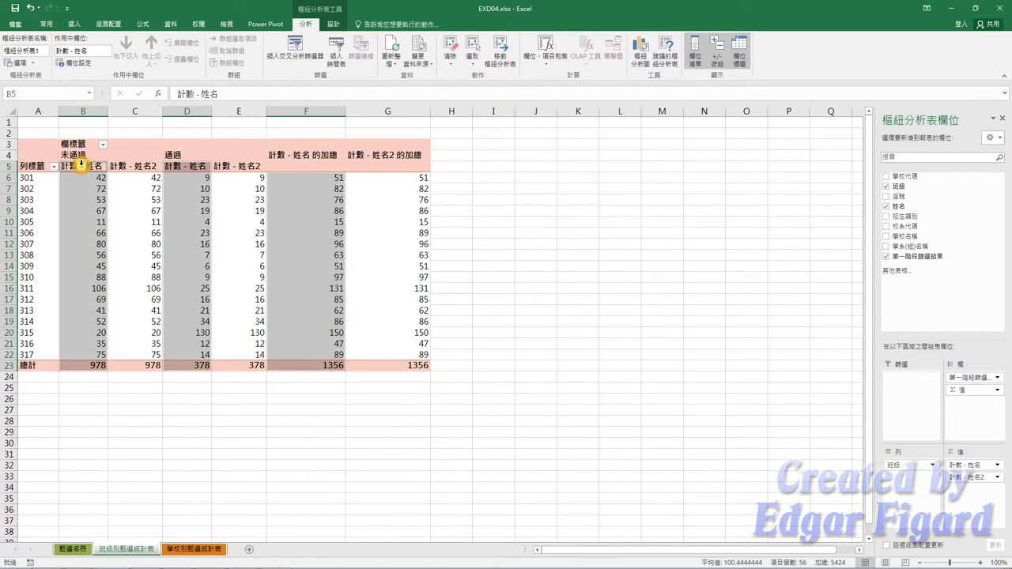
{"action": "left_click_drag", "start_coordinate": [230, 95], "coordinate": [181, 94]}
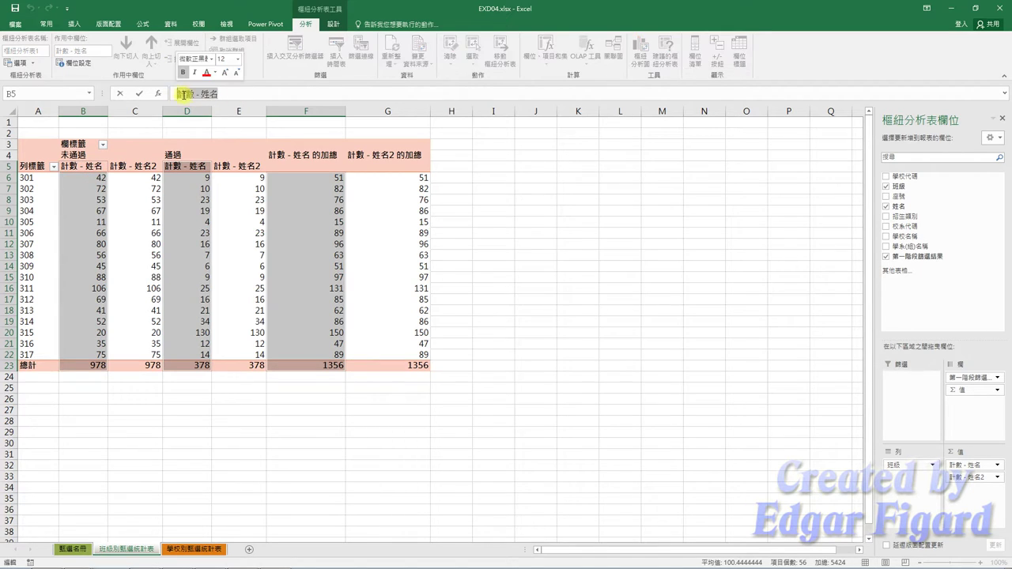
{"action": "type", "text": "人"}
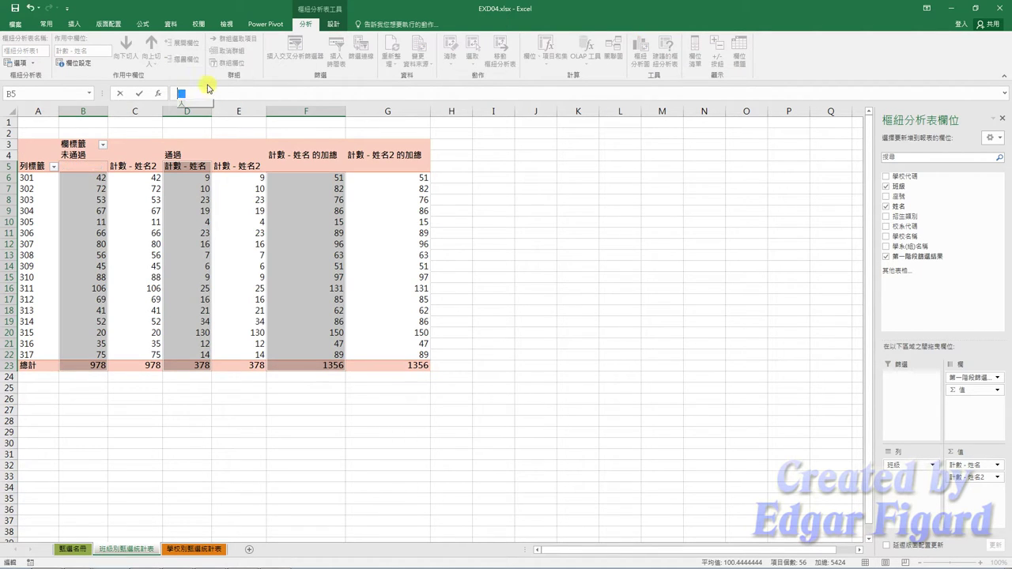
{"action": "type", "text": "數"}
{"action": "key", "text": "Return"}
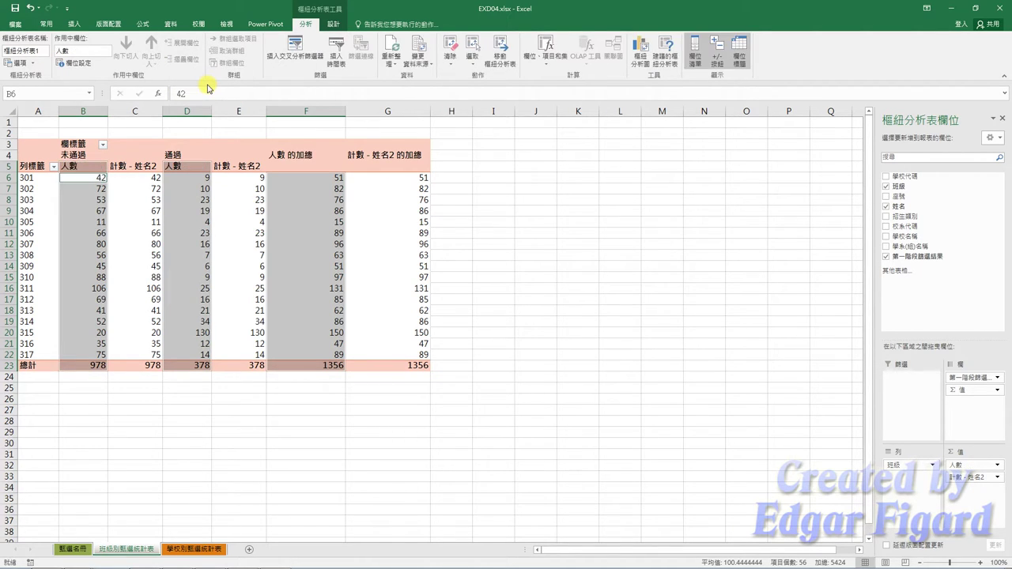
Step: Rename the 計數 - 姓名2 value field to 通過/未通過百分比
{"action": "left_click", "coordinate": [139, 164]}
{"action": "left_click_drag", "start_coordinate": [229, 93], "coordinate": [173, 91]}
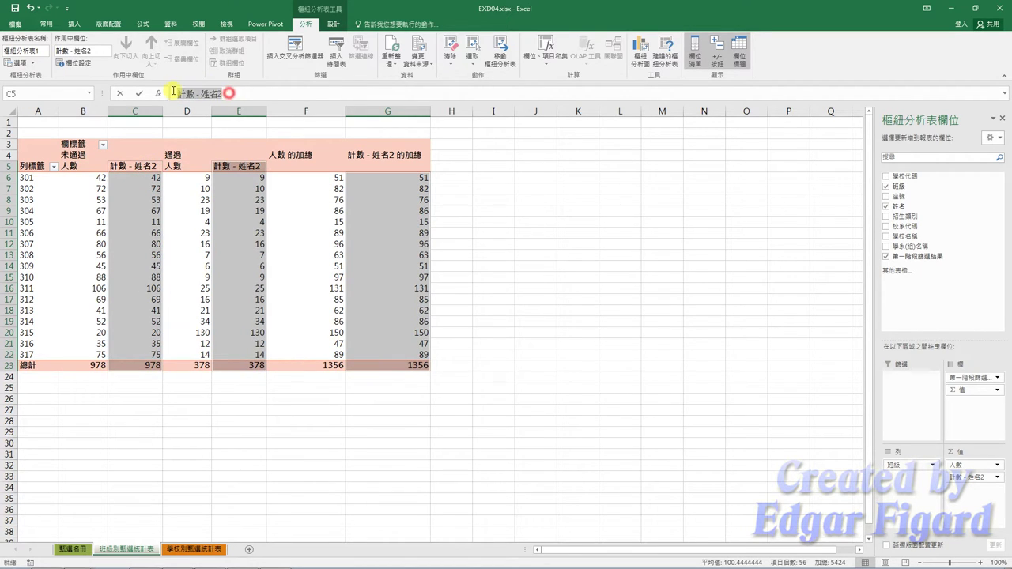
{"action": "type", "text": "通"}
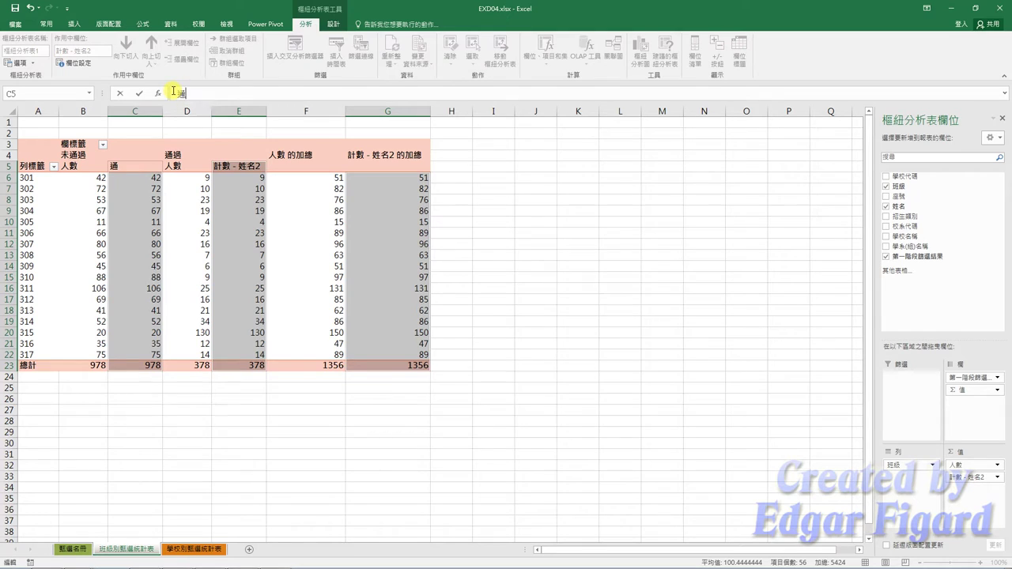
{"action": "type", "text": "過"}
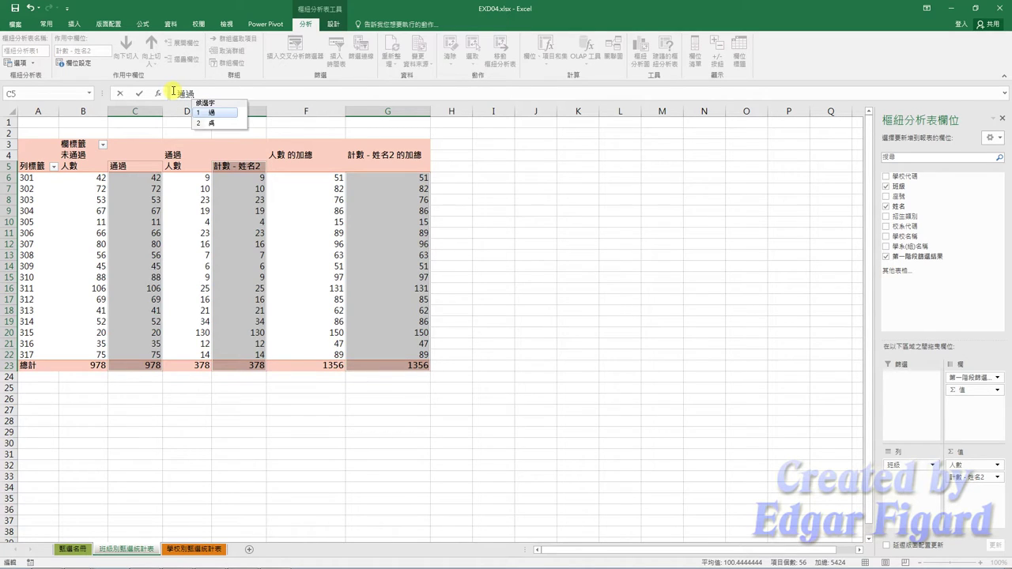
{"action": "type", "text": "/未通"}
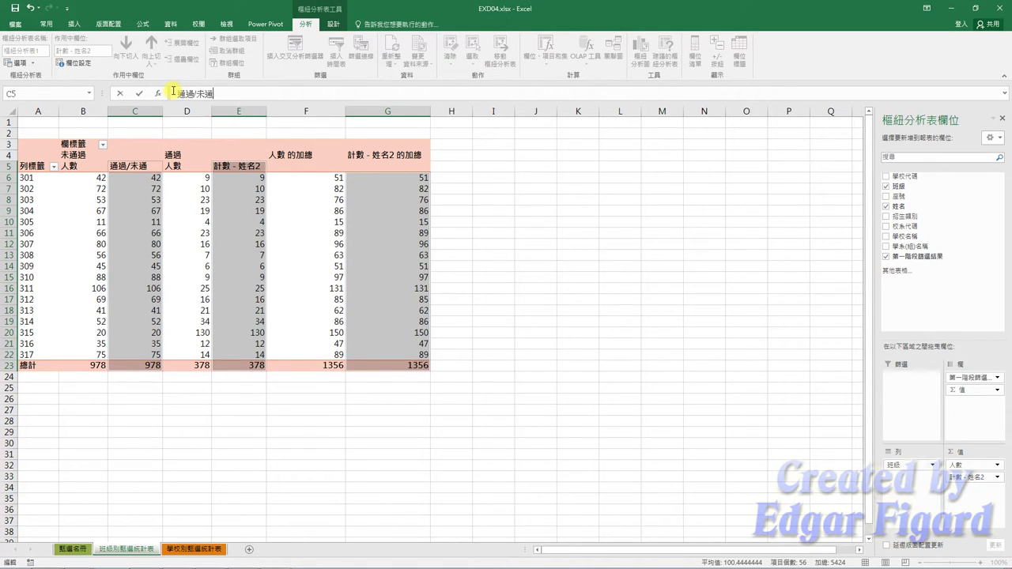
{"action": "type", "text": "過百"}
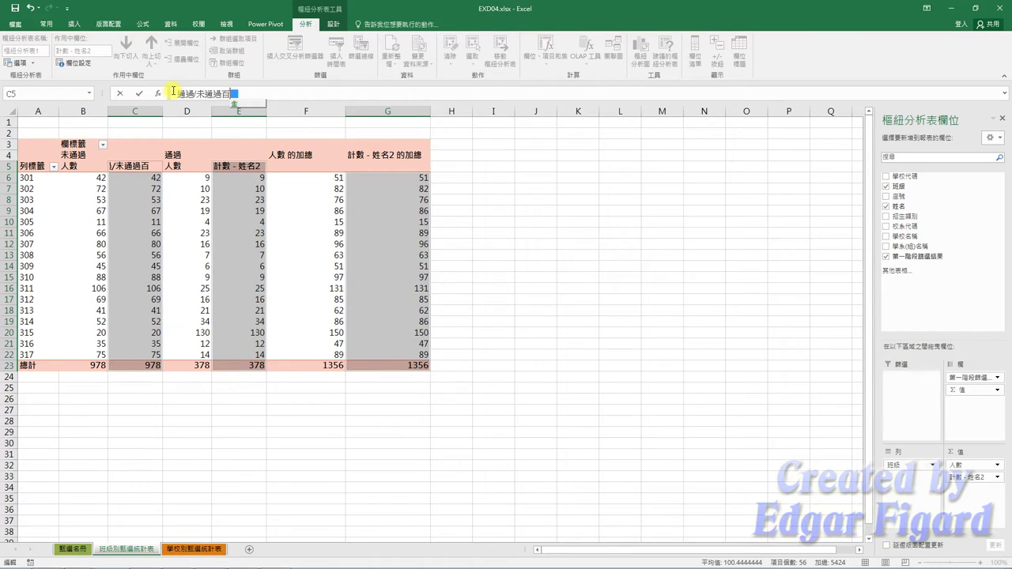
{"action": "type", "text": "分比"}
{"action": "key", "text": "Return"}
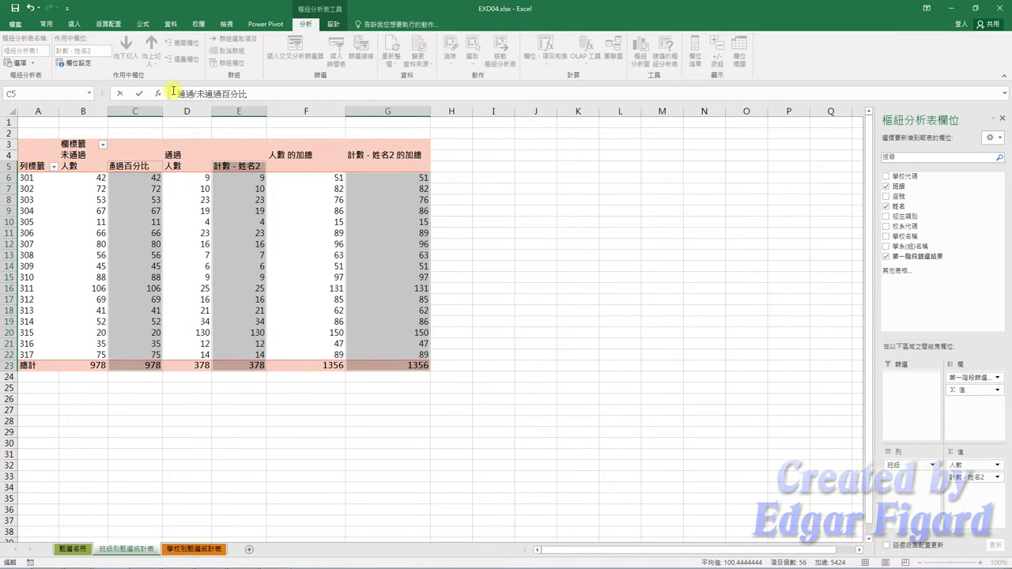
{"action": "key", "text": "Return"}
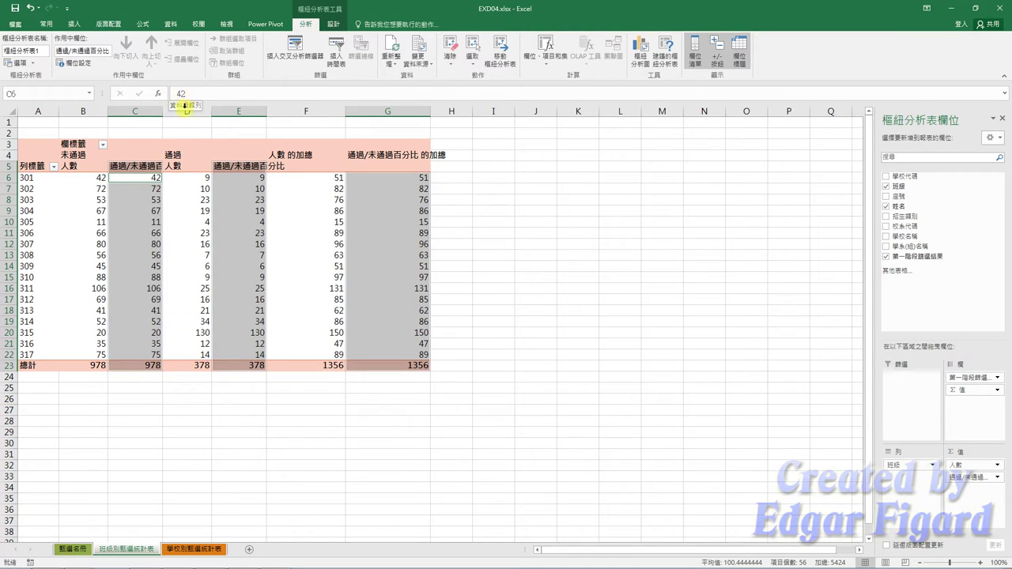
Step: Set the pivot's report layout to Show in Tabular Form
{"action": "left_click", "coordinate": [210, 147]}
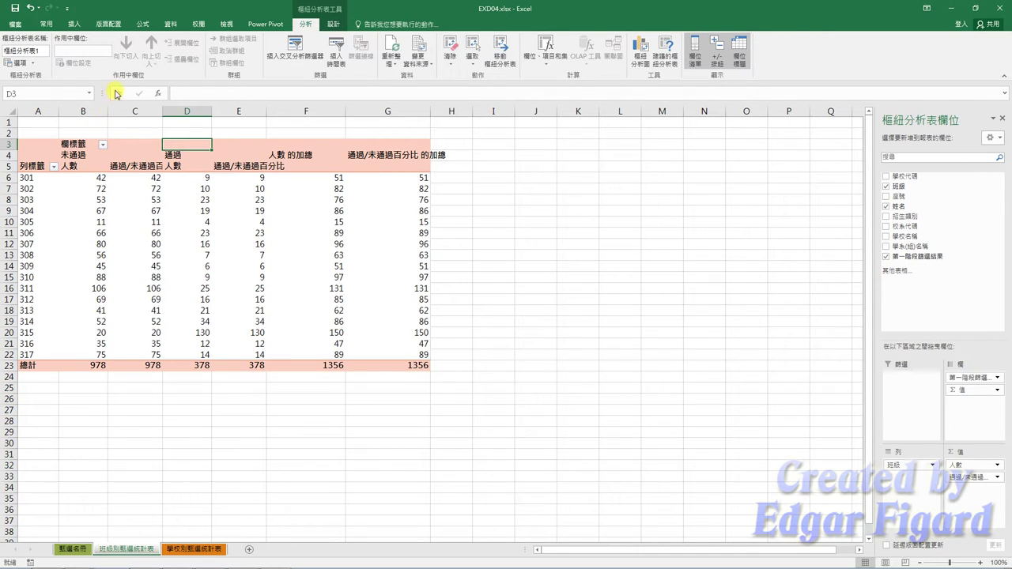
{"action": "left_click", "coordinate": [333, 24]}
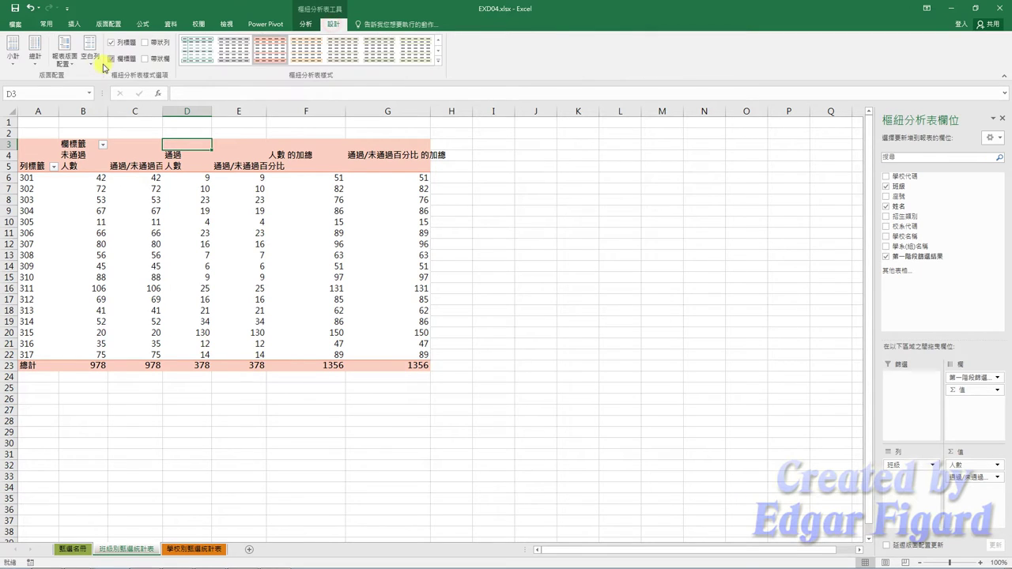
{"action": "left_click", "coordinate": [71, 70]}
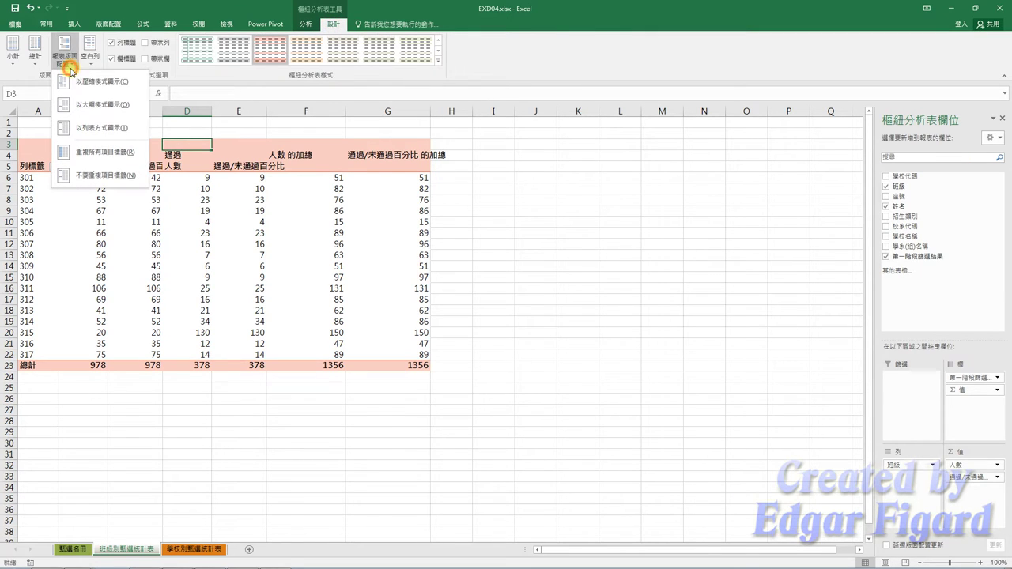
{"action": "left_click", "coordinate": [117, 129]}
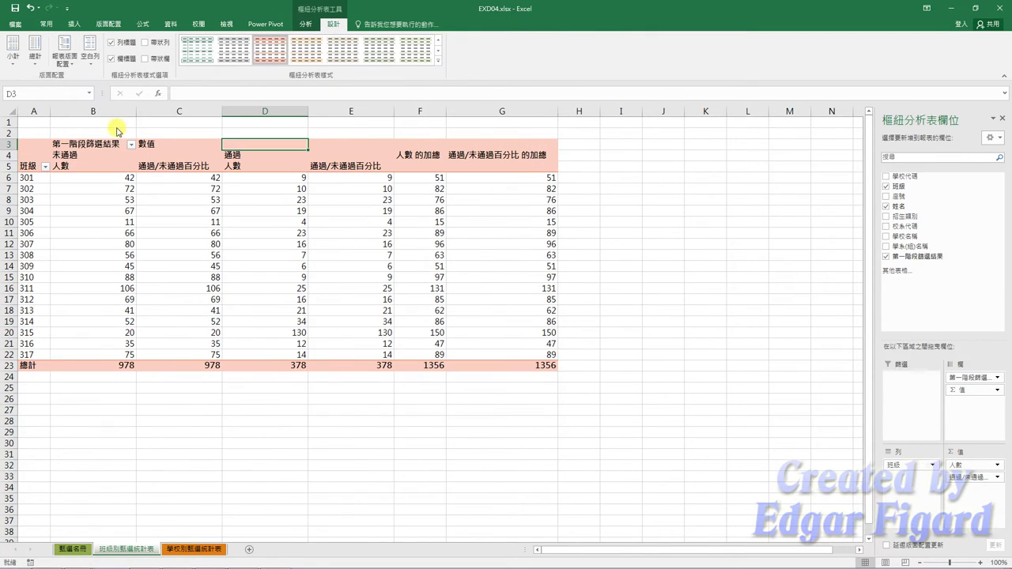
Step: Apply the dark brown PivotTable style and turn on Banded Rows
{"action": "left_click", "coordinate": [439, 61]}
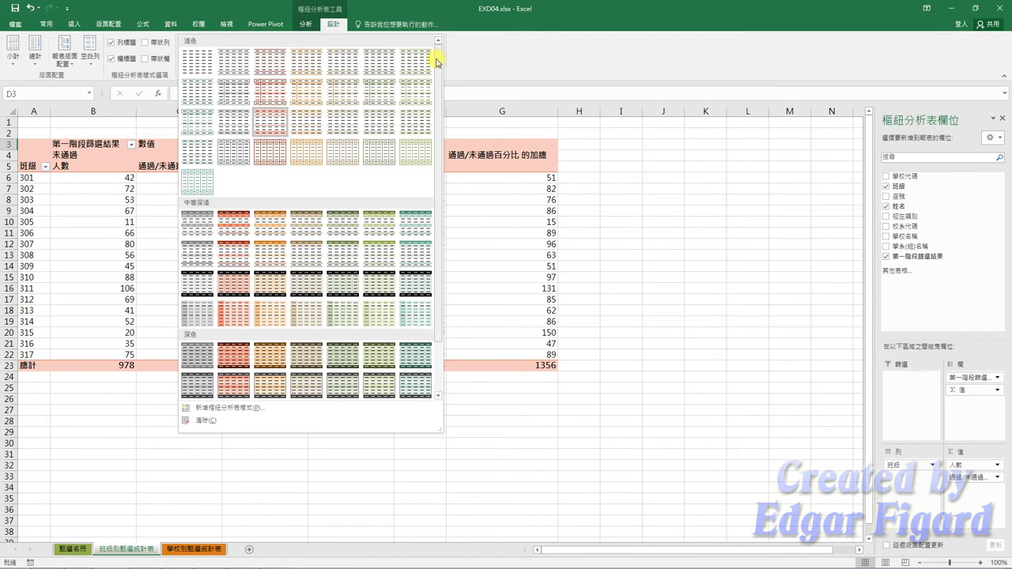
{"action": "left_click", "coordinate": [308, 354]}
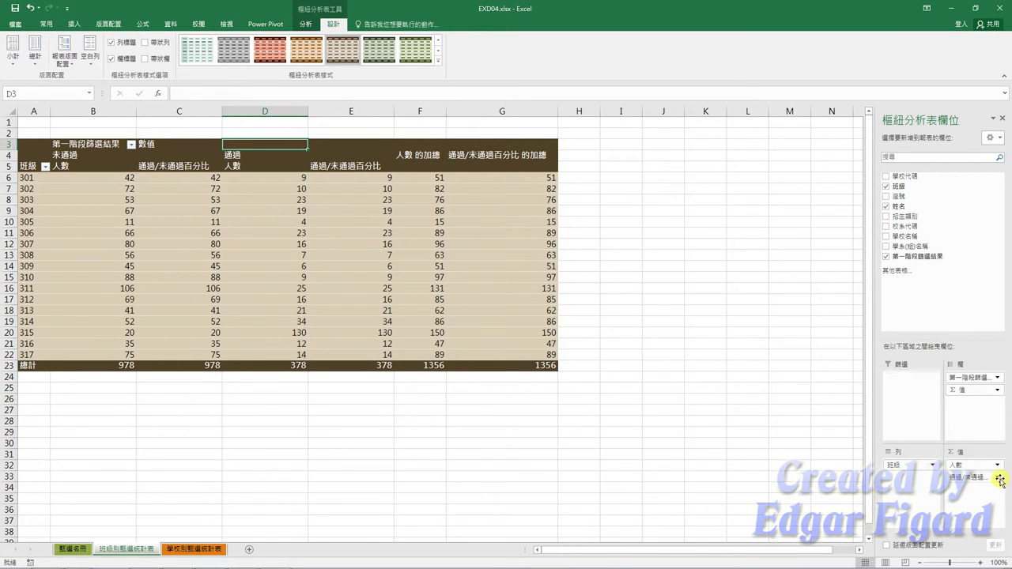
{"action": "left_click", "coordinate": [162, 44]}
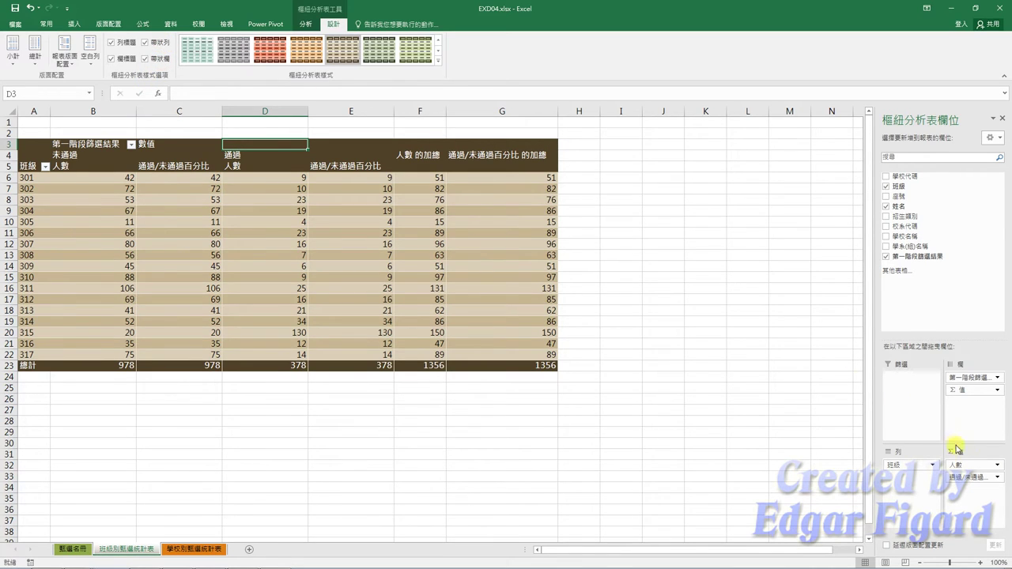
Step: Show the 通過/未通過百分比 field's values as % of Column Total
{"action": "left_click", "coordinate": [995, 478]}
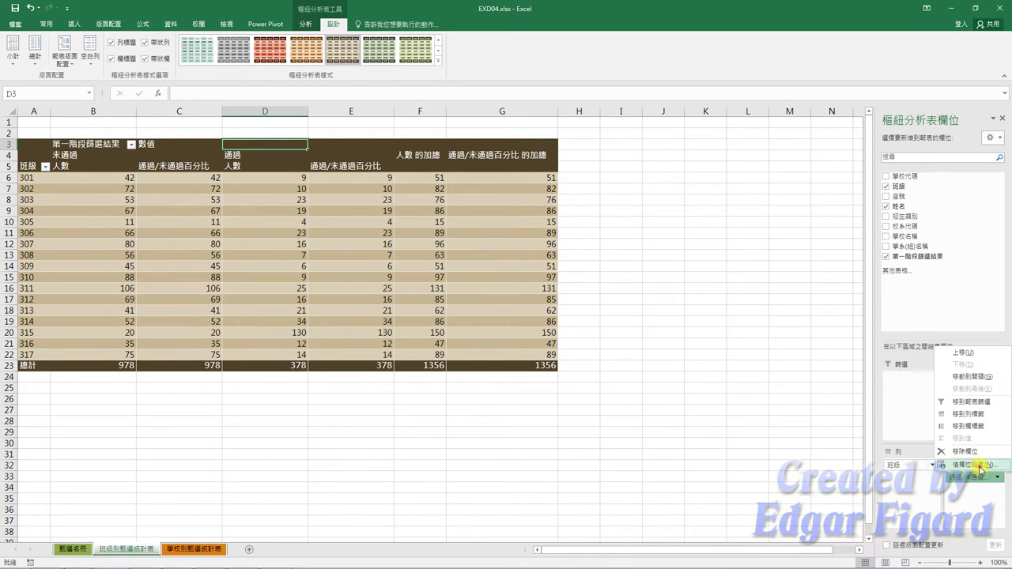
{"action": "left_click", "coordinate": [977, 464]}
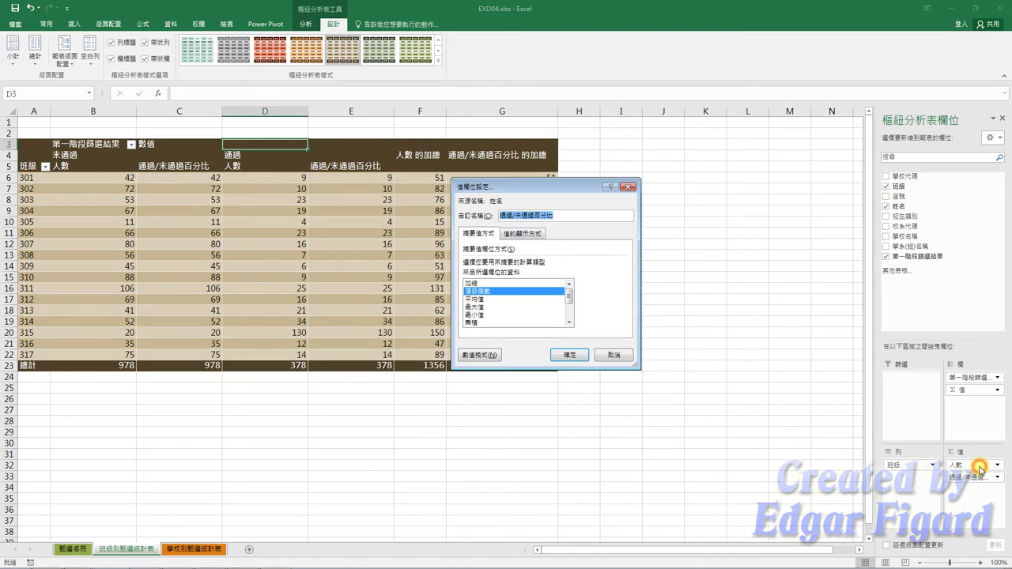
{"action": "left_click", "coordinate": [518, 232]}
{"action": "left_click", "coordinate": [526, 264]}
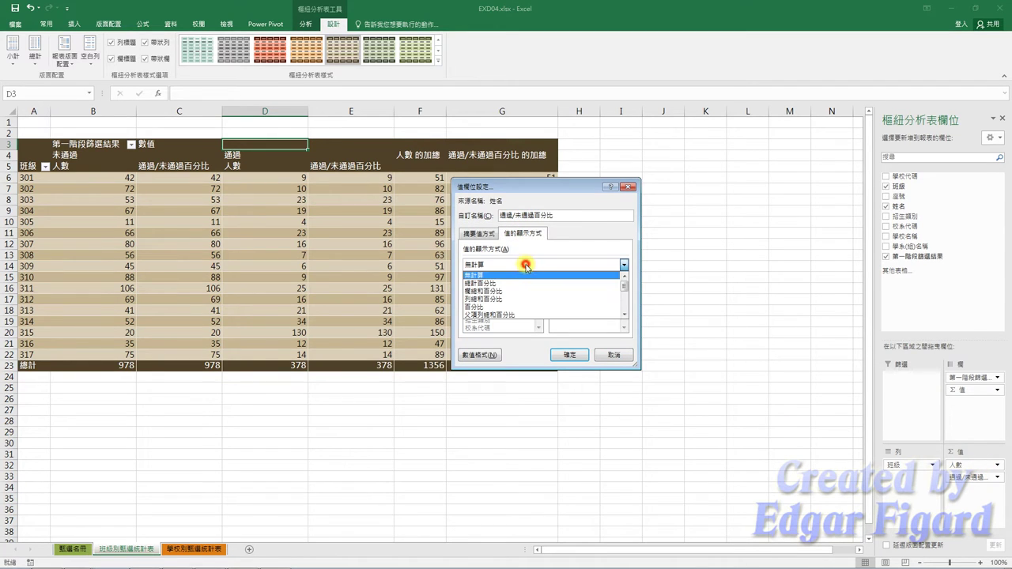
{"action": "left_click", "coordinate": [513, 288]}
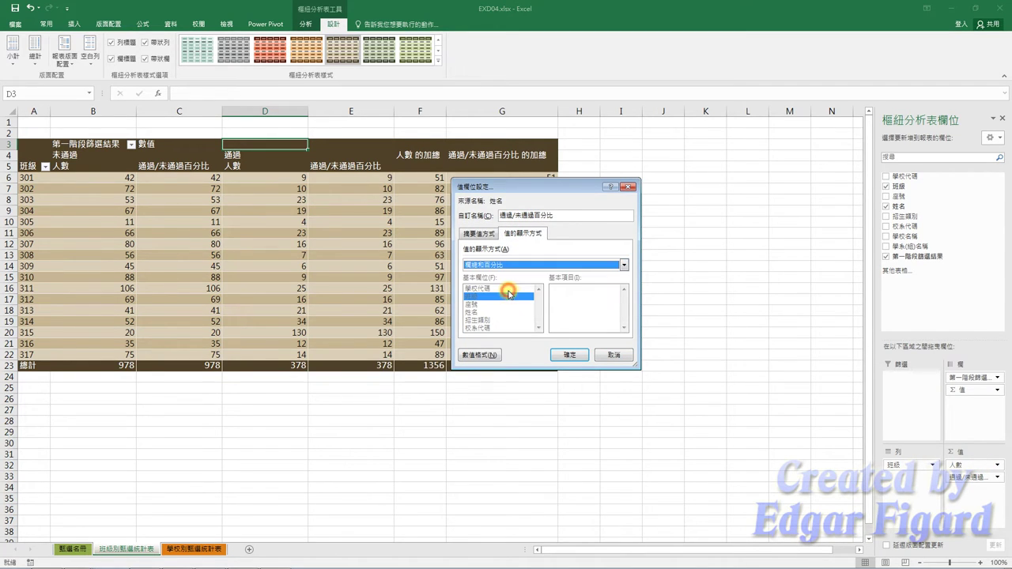
{"action": "left_click", "coordinate": [563, 353]}
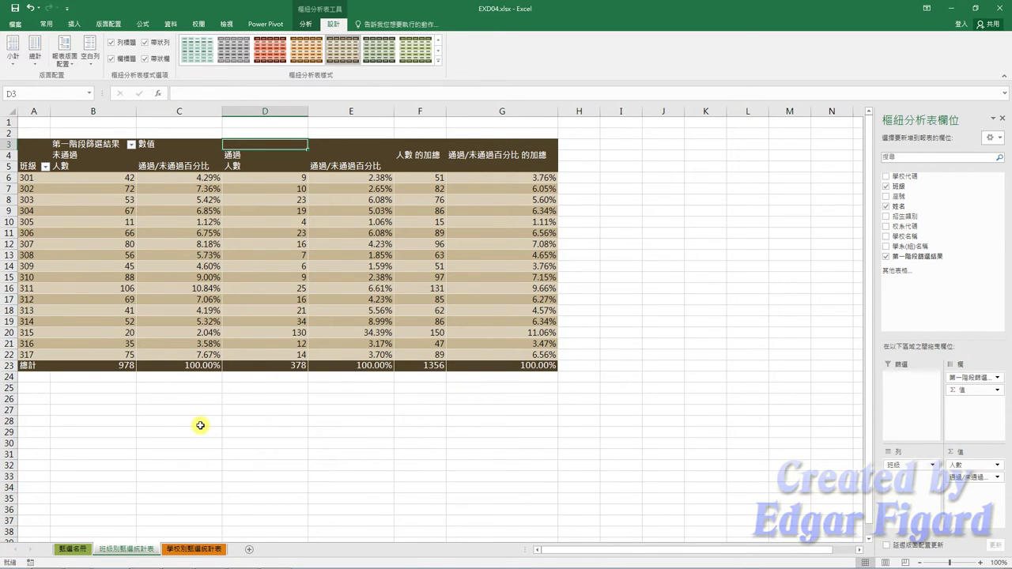
Step: Start a PivotTable from 甄選資料表 with destination 學校別甄選統計表!$A$3
{"action": "left_click", "coordinate": [71, 547]}
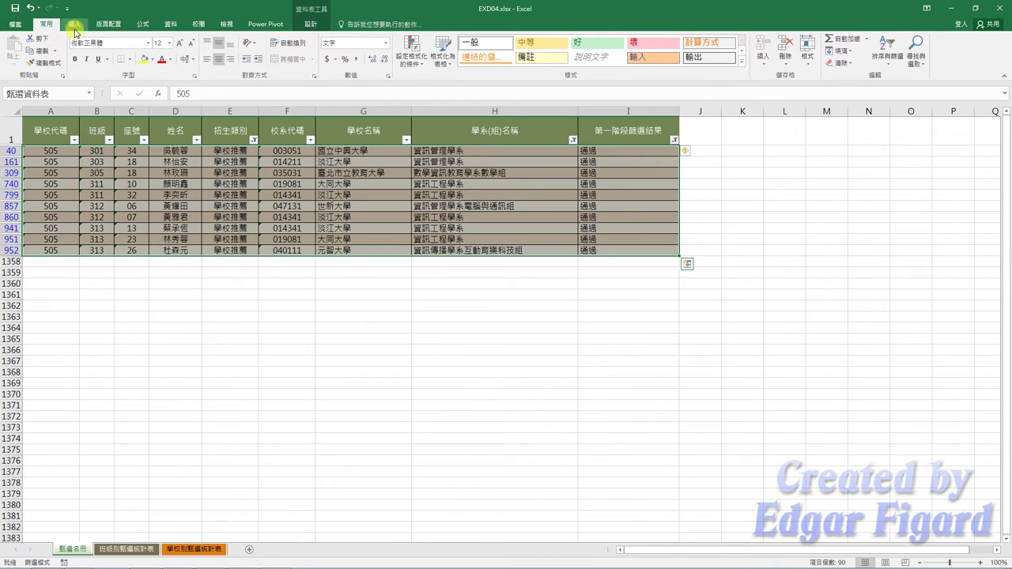
{"action": "left_click", "coordinate": [74, 23]}
{"action": "left_click", "coordinate": [22, 49]}
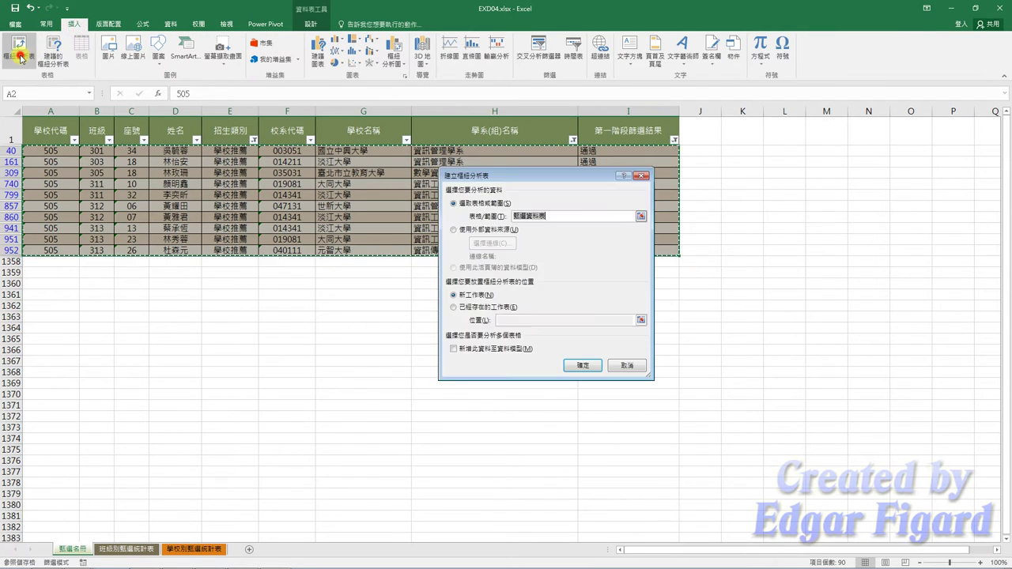
{"action": "left_click", "coordinate": [452, 307]}
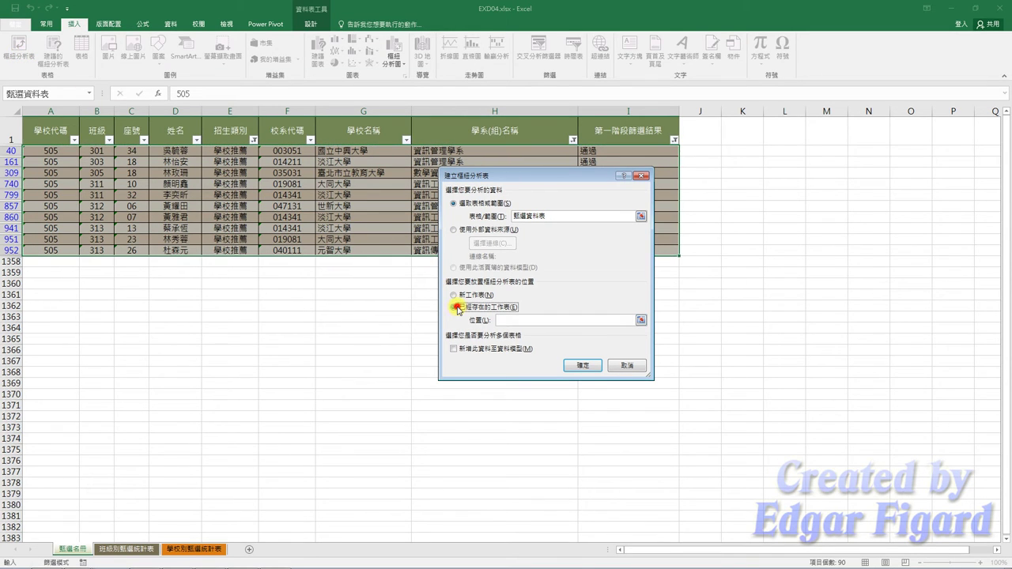
{"action": "left_click", "coordinate": [641, 319]}
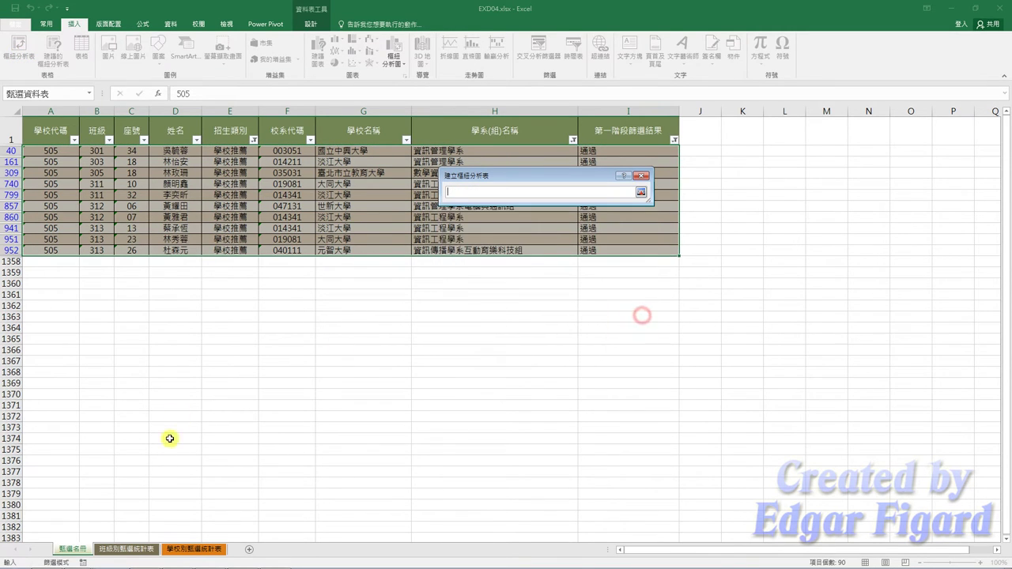
{"action": "left_click", "coordinate": [191, 548]}
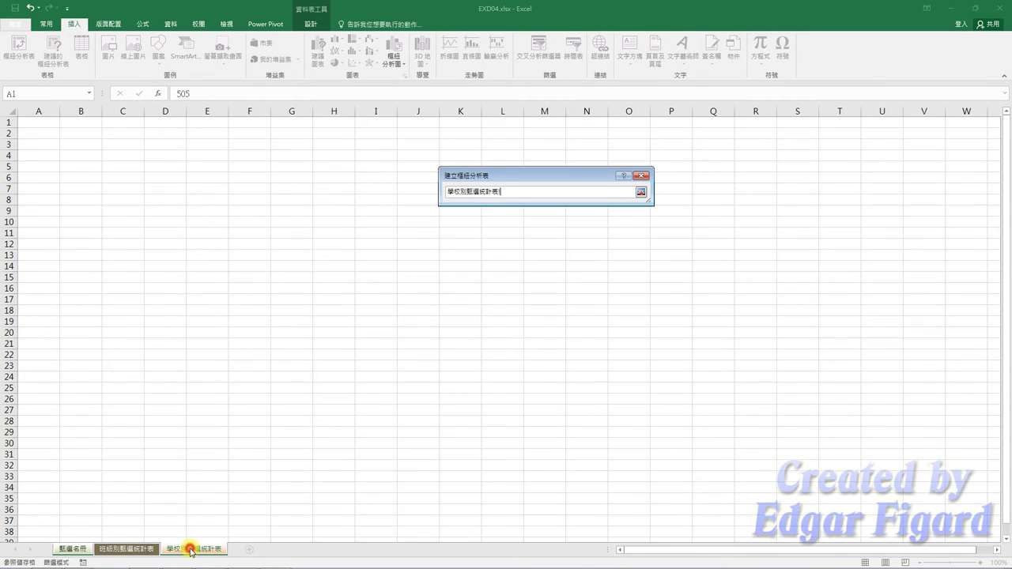
{"action": "left_click", "coordinate": [36, 146]}
{"action": "left_click", "coordinate": [641, 191]}
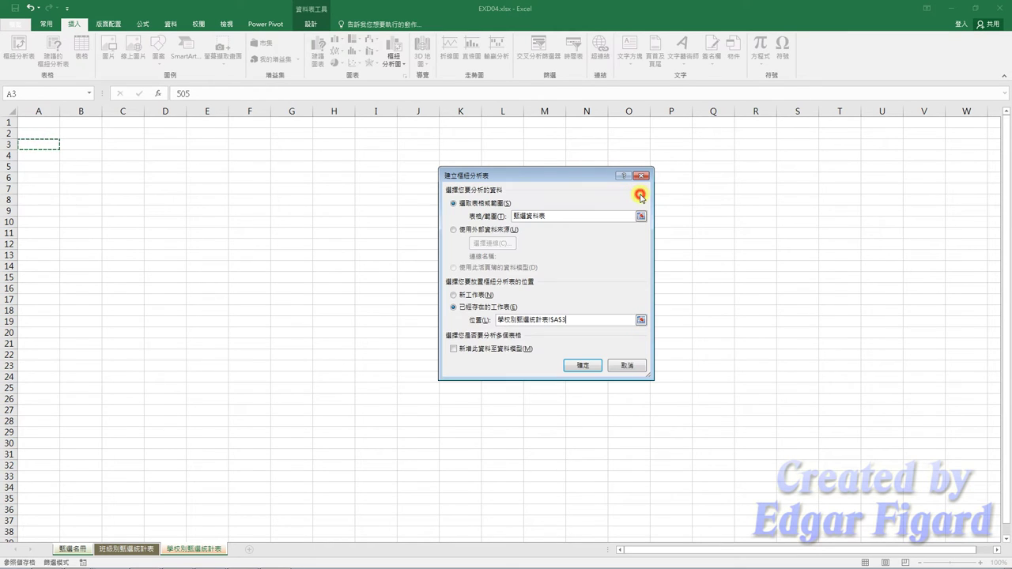
Step: Create the pivot with 學校名稱 rows, 第一階段篩選結果 and 招生類別 columns, counting 姓名
{"action": "left_click", "coordinate": [583, 365]}
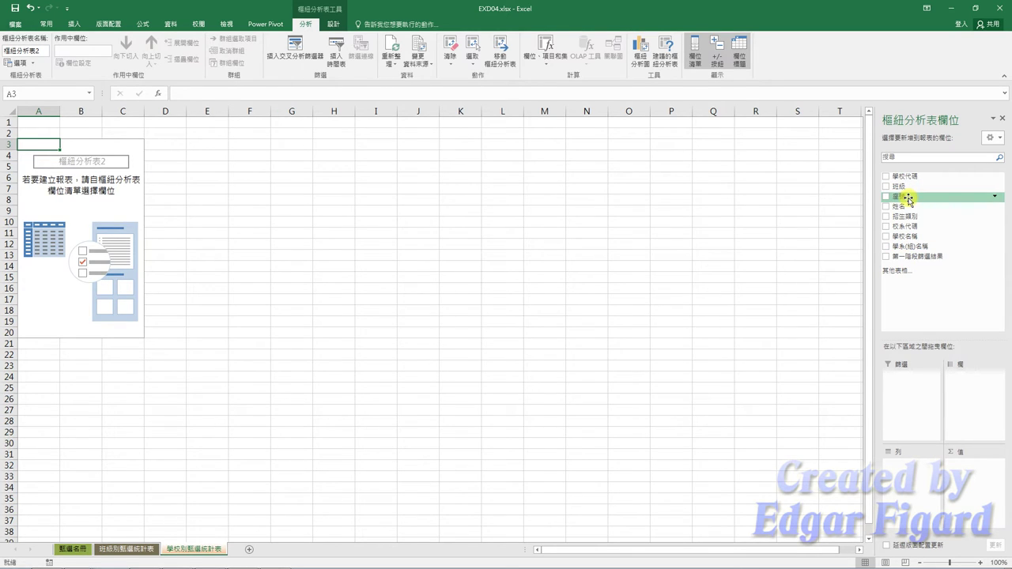
{"action": "left_click_drag", "start_coordinate": [905, 236], "coordinate": [923, 466]}
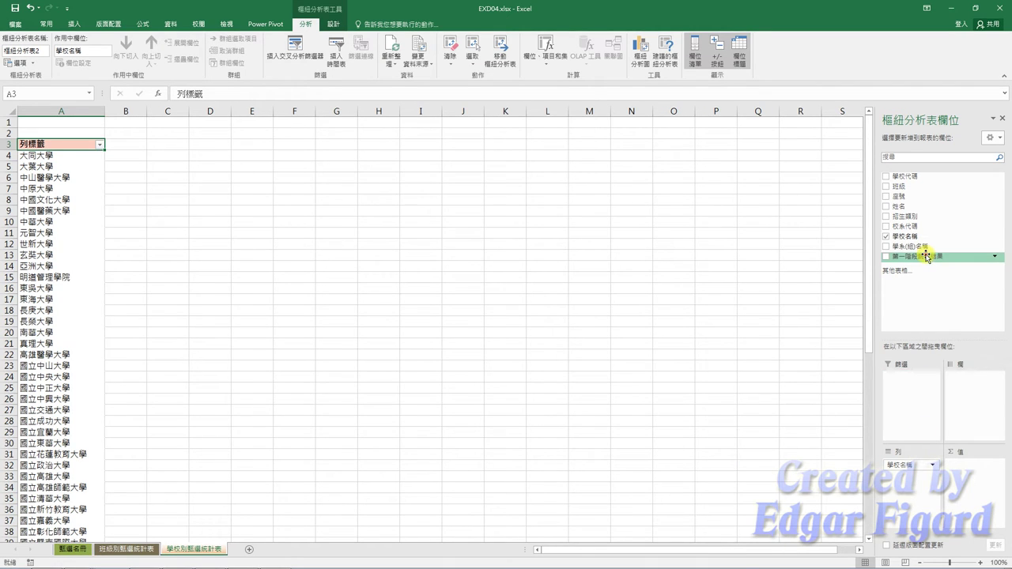
{"action": "left_click_drag", "start_coordinate": [927, 257], "coordinate": [976, 402]}
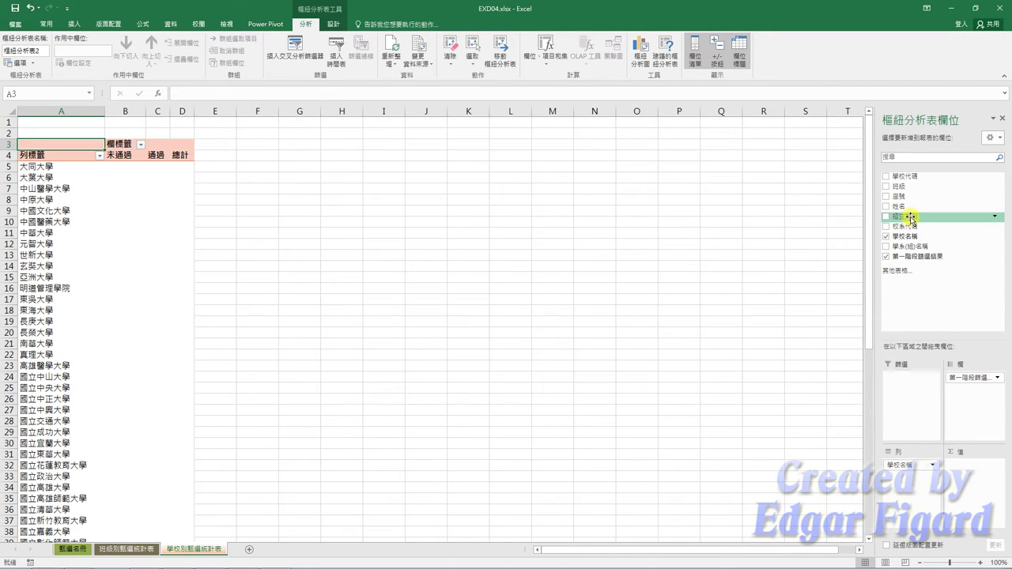
{"action": "left_click_drag", "start_coordinate": [911, 218], "coordinate": [960, 391]}
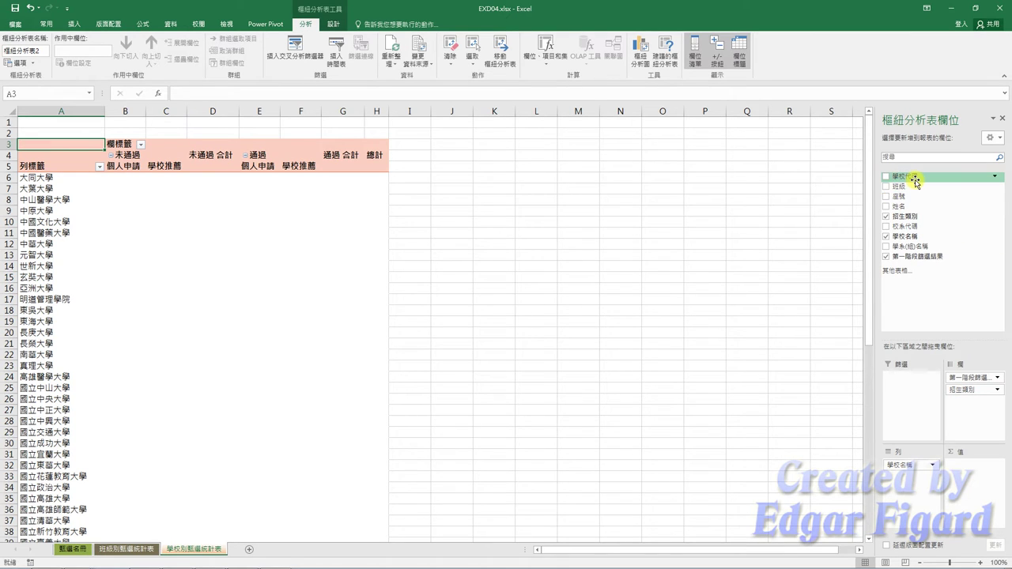
{"action": "left_click_drag", "start_coordinate": [903, 206], "coordinate": [977, 466]}
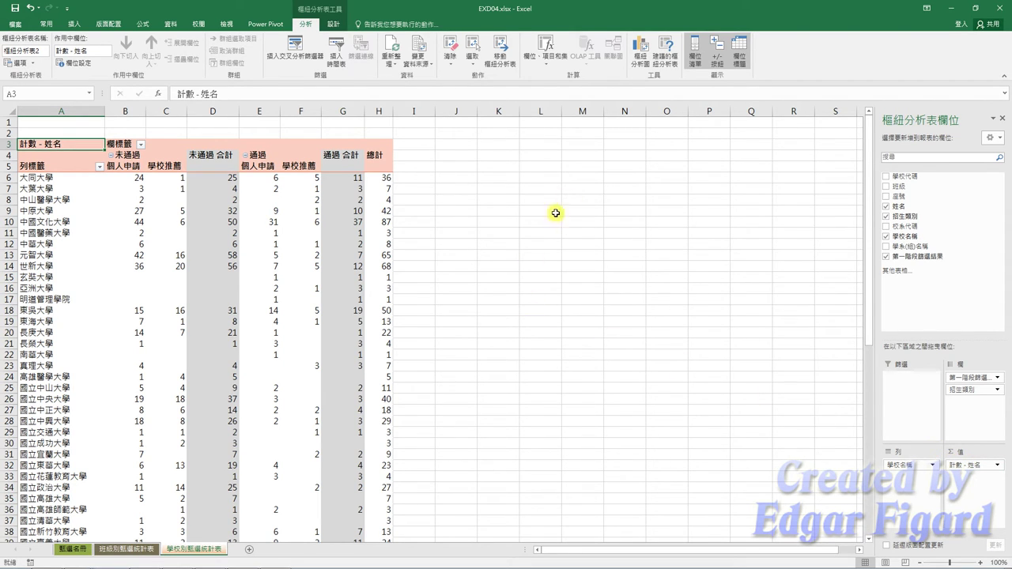
Step: Turn off the pivot's field headers and change the A3 caption from 計數 - 姓名 to 人數
{"action": "left_click", "coordinate": [745, 68]}
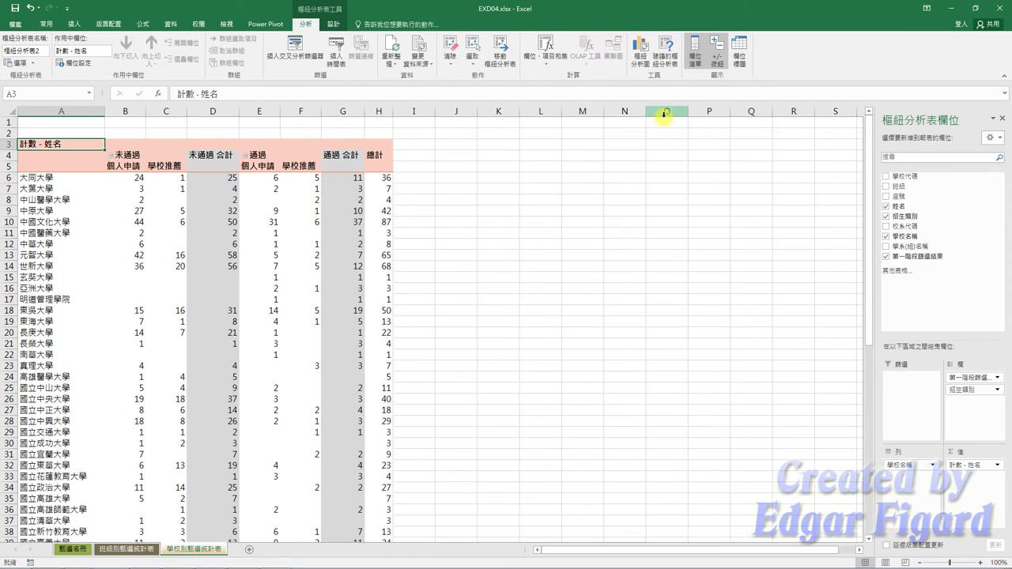
{"action": "left_click", "coordinate": [259, 178]}
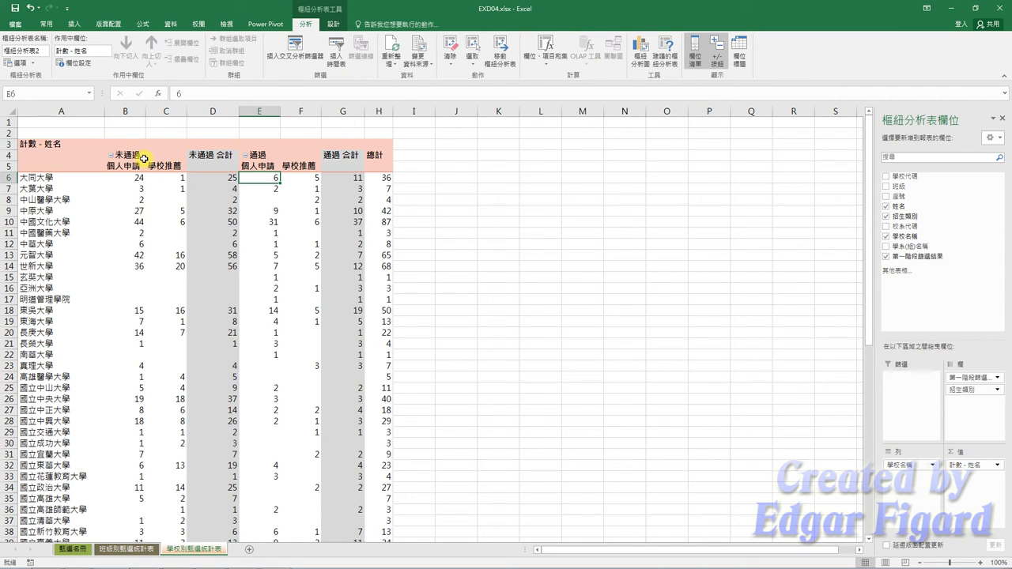
{"action": "left_click", "coordinate": [63, 143]}
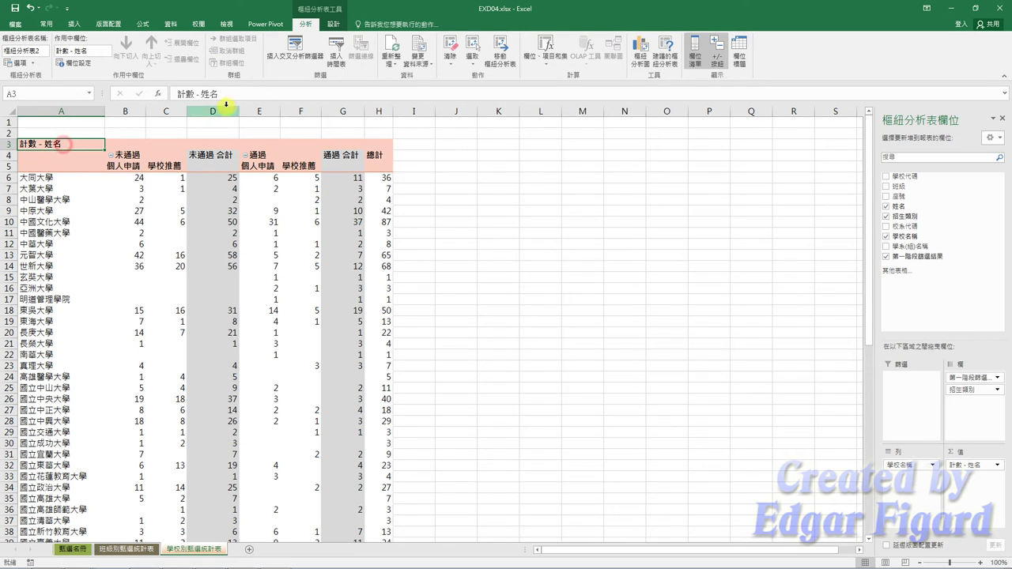
{"action": "left_click_drag", "start_coordinate": [235, 96], "coordinate": [167, 91]}
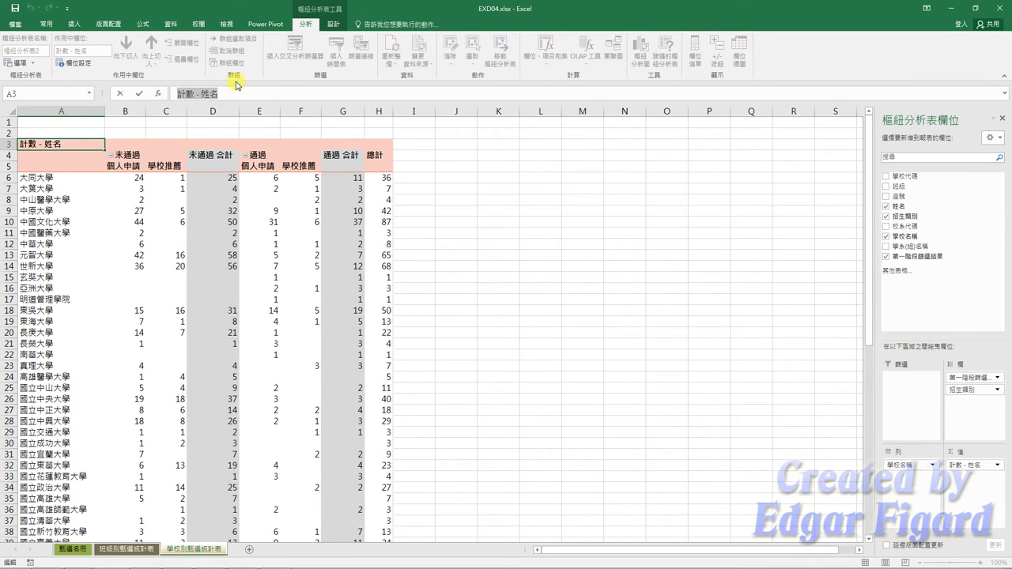
{"action": "key", "text": "BackSpace"}
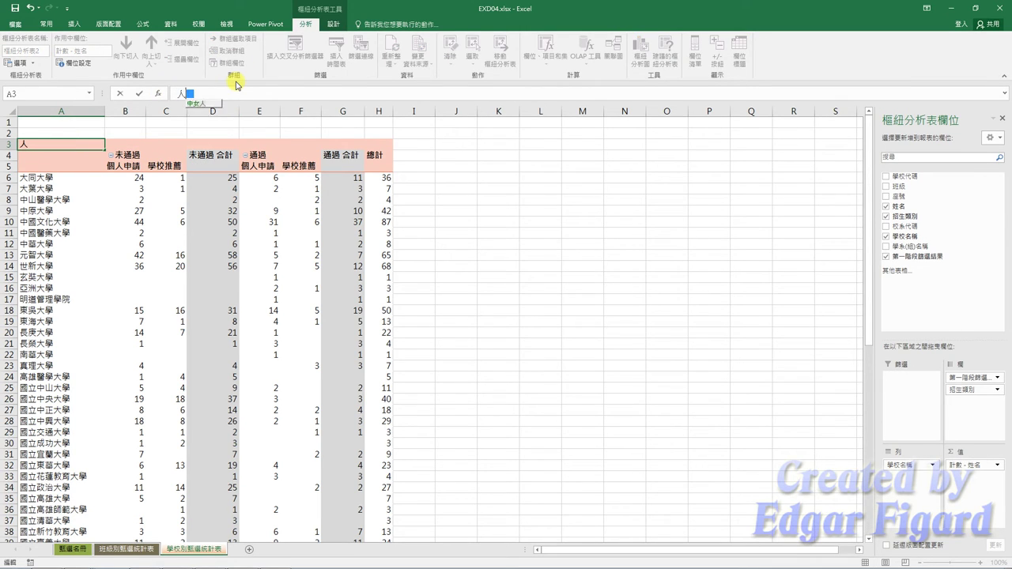
{"action": "type", "text": "人數"}
{"action": "key", "text": "Return"}
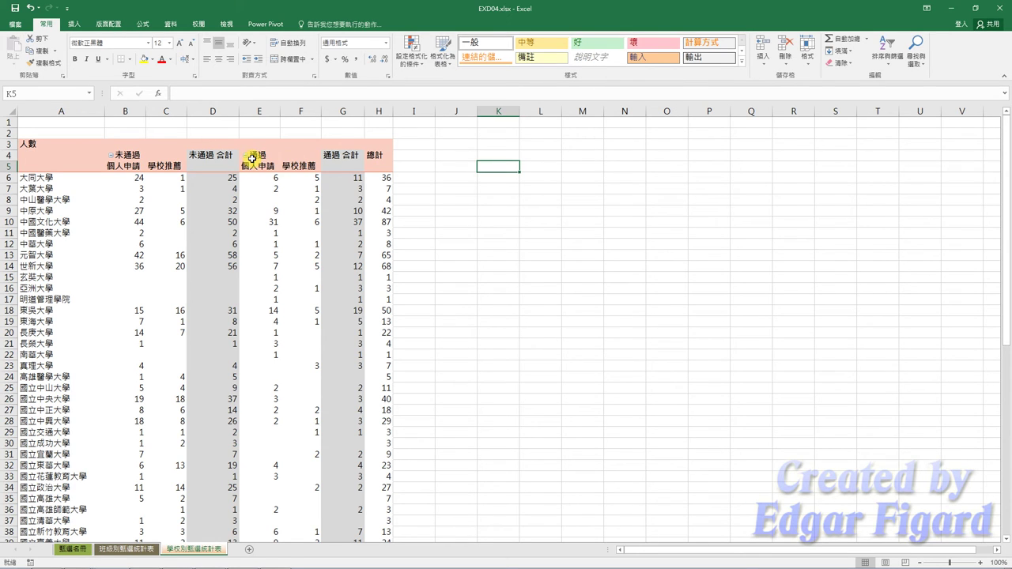
Step: Keep only the 通過 columns, leaving 個人申請 and 學校推薦 pass counts per school
{"action": "right_click", "coordinate": [244, 158]}
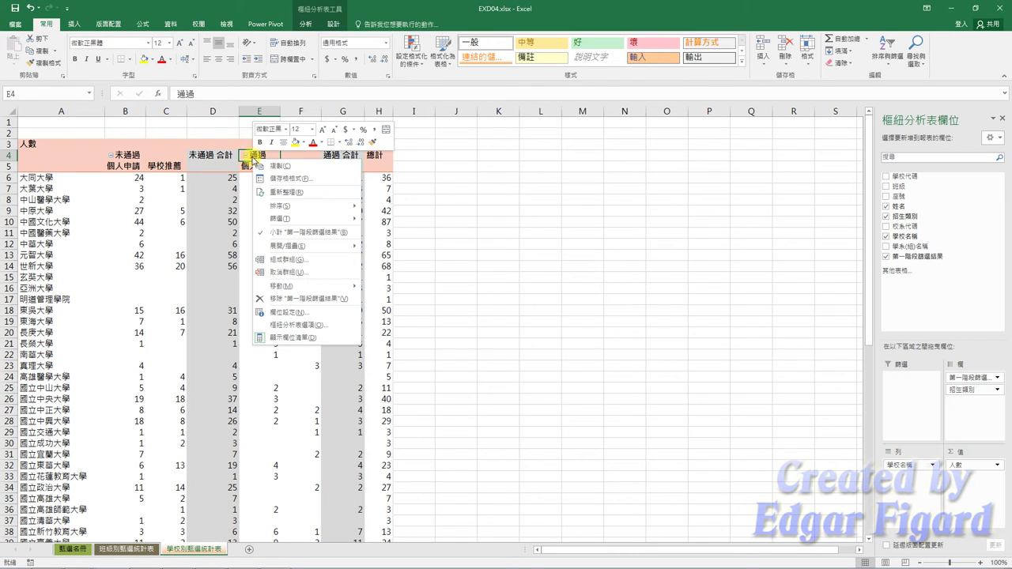
{"action": "mouse_move", "coordinate": [348, 219]}
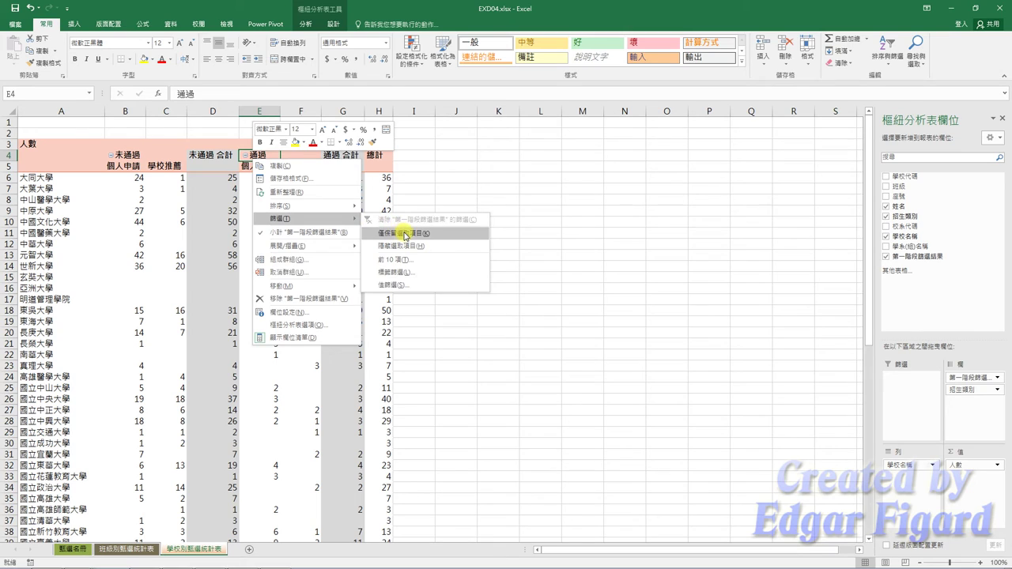
{"action": "left_click", "coordinate": [404, 234]}
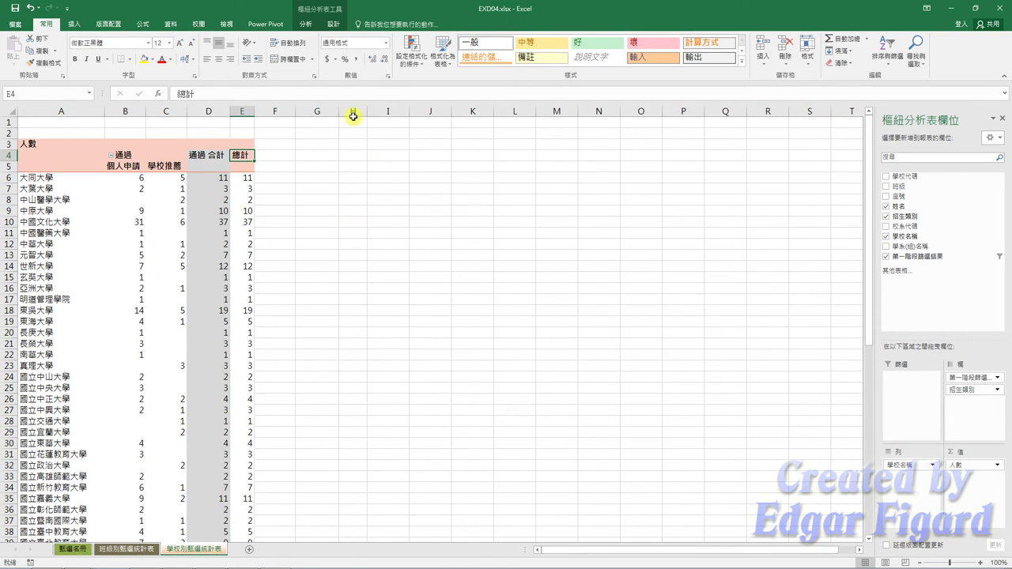
Step: Apply the orange dark PivotTable style and switch on banded columns and banded rows
{"action": "left_click", "coordinate": [333, 23]}
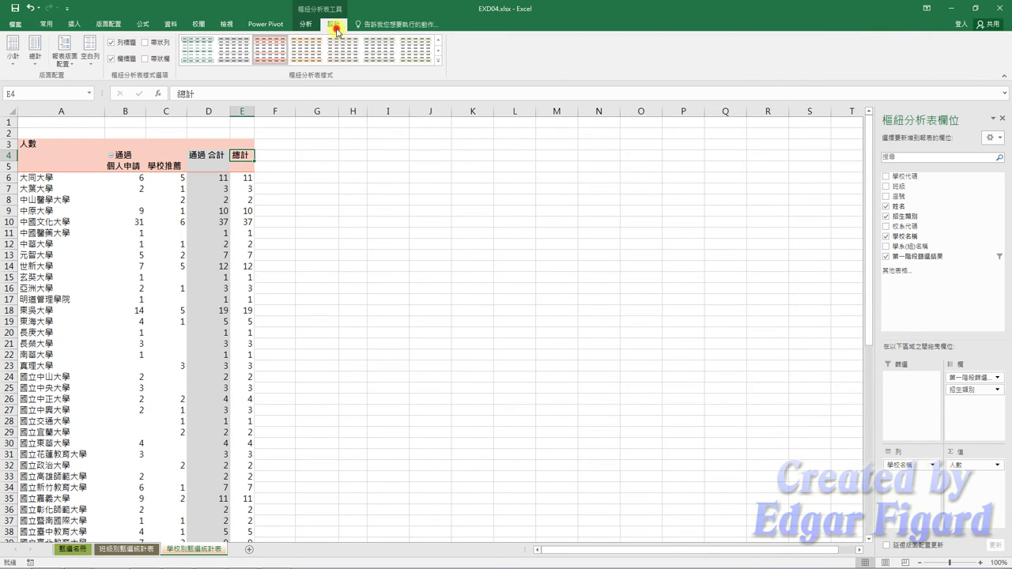
{"action": "left_click", "coordinate": [438, 60]}
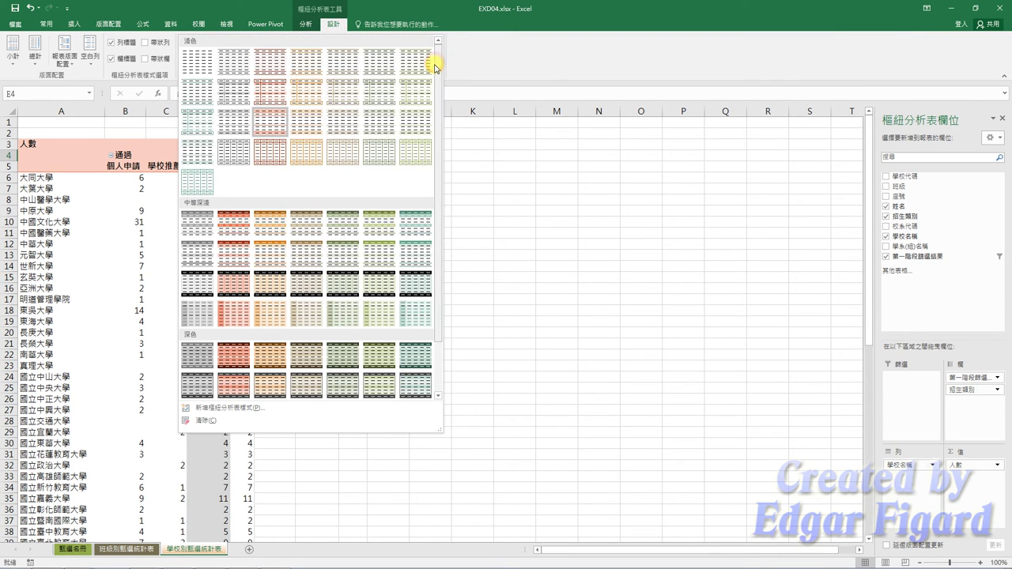
{"action": "left_click", "coordinate": [269, 354]}
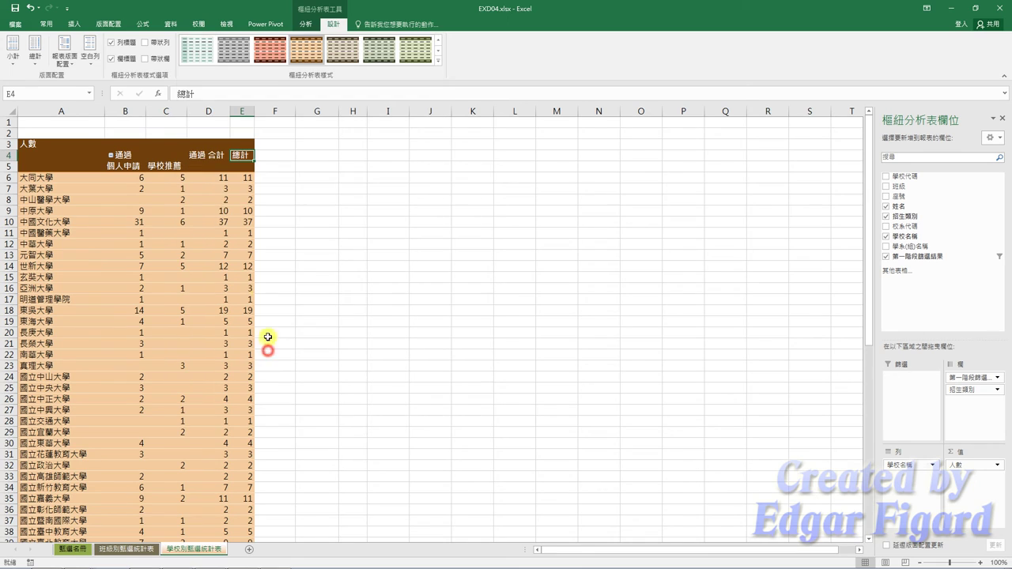
{"action": "left_click", "coordinate": [156, 60]}
{"action": "left_click", "coordinate": [156, 42]}
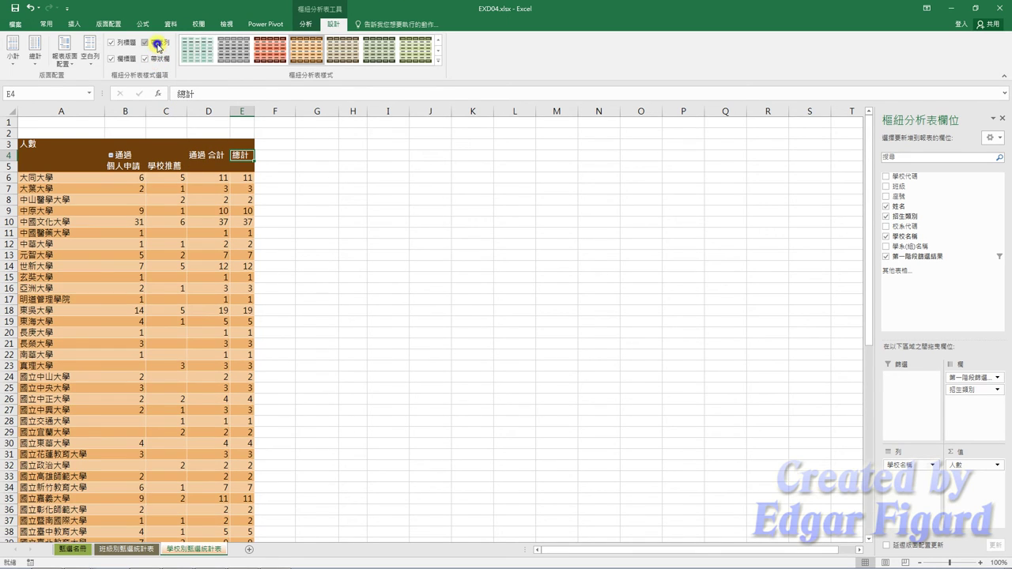
{"action": "right_click", "coordinate": [157, 46]}
{"action": "key", "text": "Escape"}
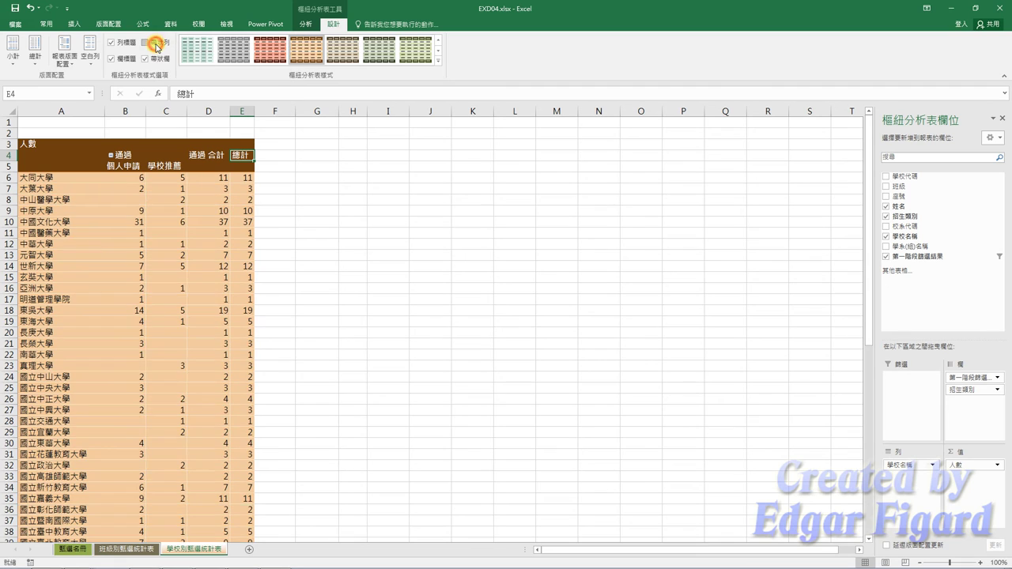
Step: Save a copy named EXa04.xlsx into the current EX04 folder, then close Excel
{"action": "left_click", "coordinate": [15, 24]}
{"action": "left_click", "coordinate": [20, 130]}
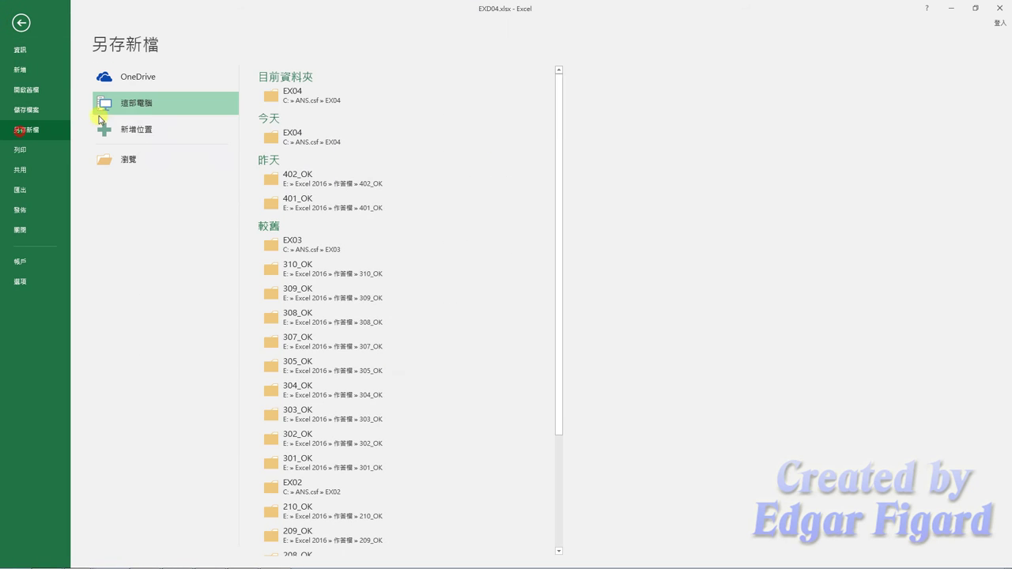
{"action": "left_click", "coordinate": [292, 94]}
{"action": "left_click_drag", "start_coordinate": [78, 178], "coordinate": [93, 179]}
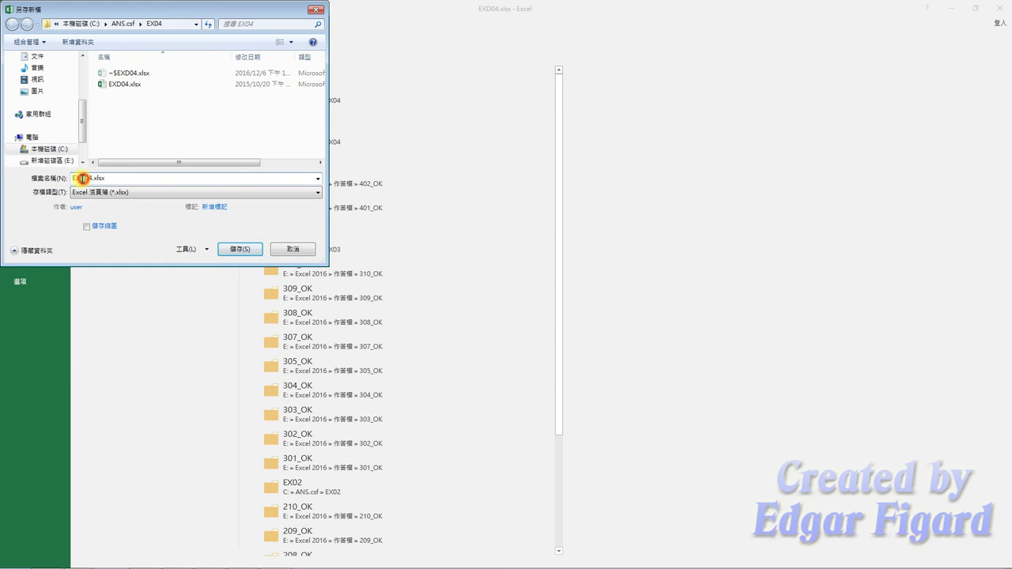
{"action": "type", "text": "a"}
{"action": "left_click", "coordinate": [240, 249]}
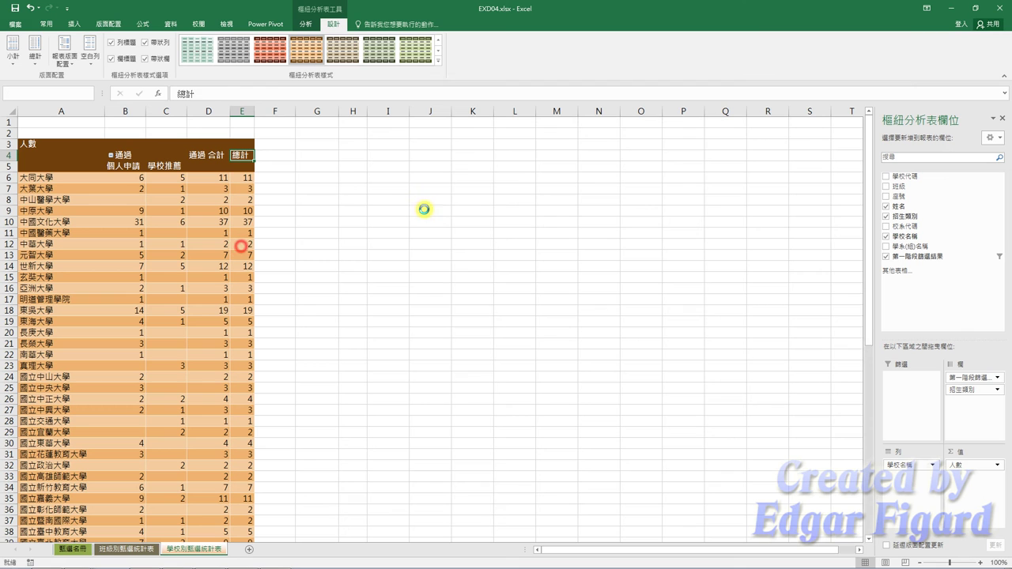
{"action": "left_click", "coordinate": [1000, 8]}
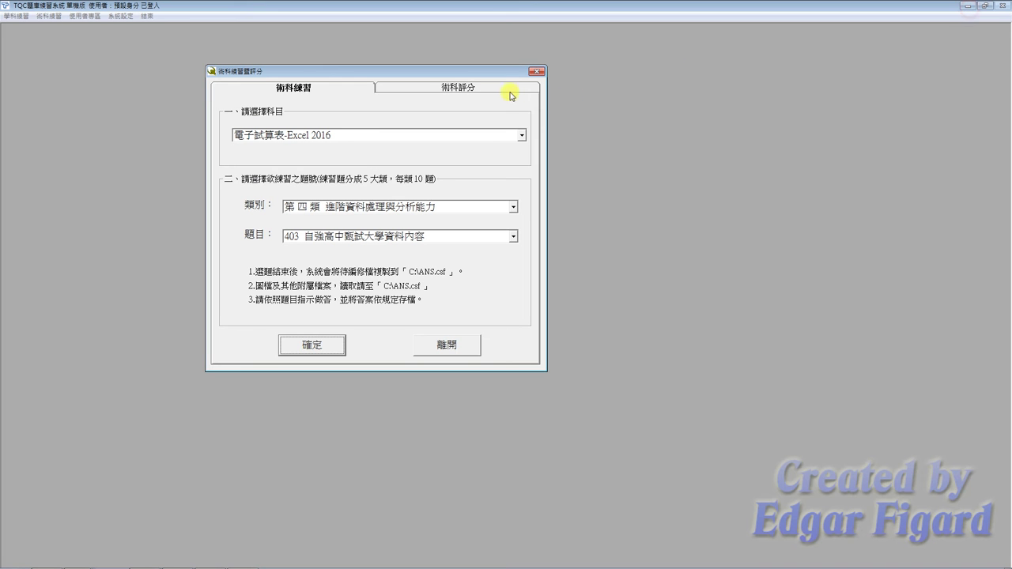
Step: Grade exercise 403 under 術科評分 and highlight the 20-of-20 total line in Score.txt
{"action": "left_click", "coordinate": [485, 88]}
{"action": "left_click", "coordinate": [314, 345]}
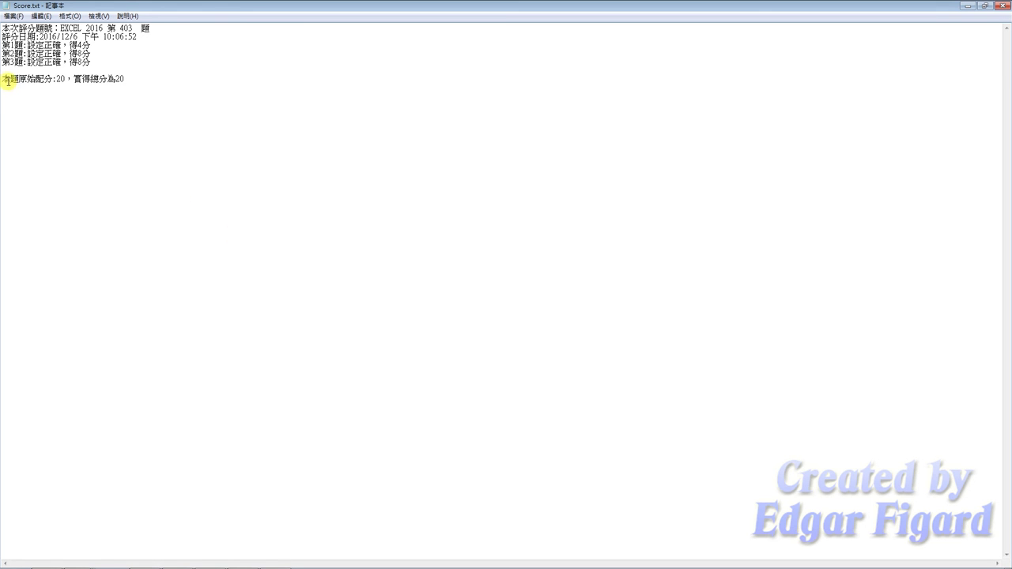
{"action": "left_click_drag", "start_coordinate": [4, 79], "coordinate": [135, 87]}
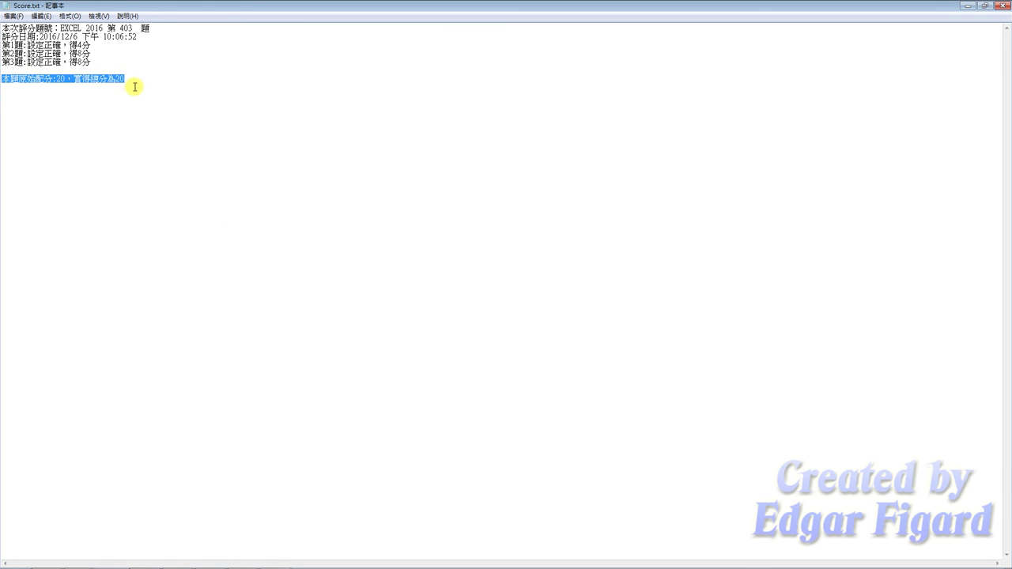